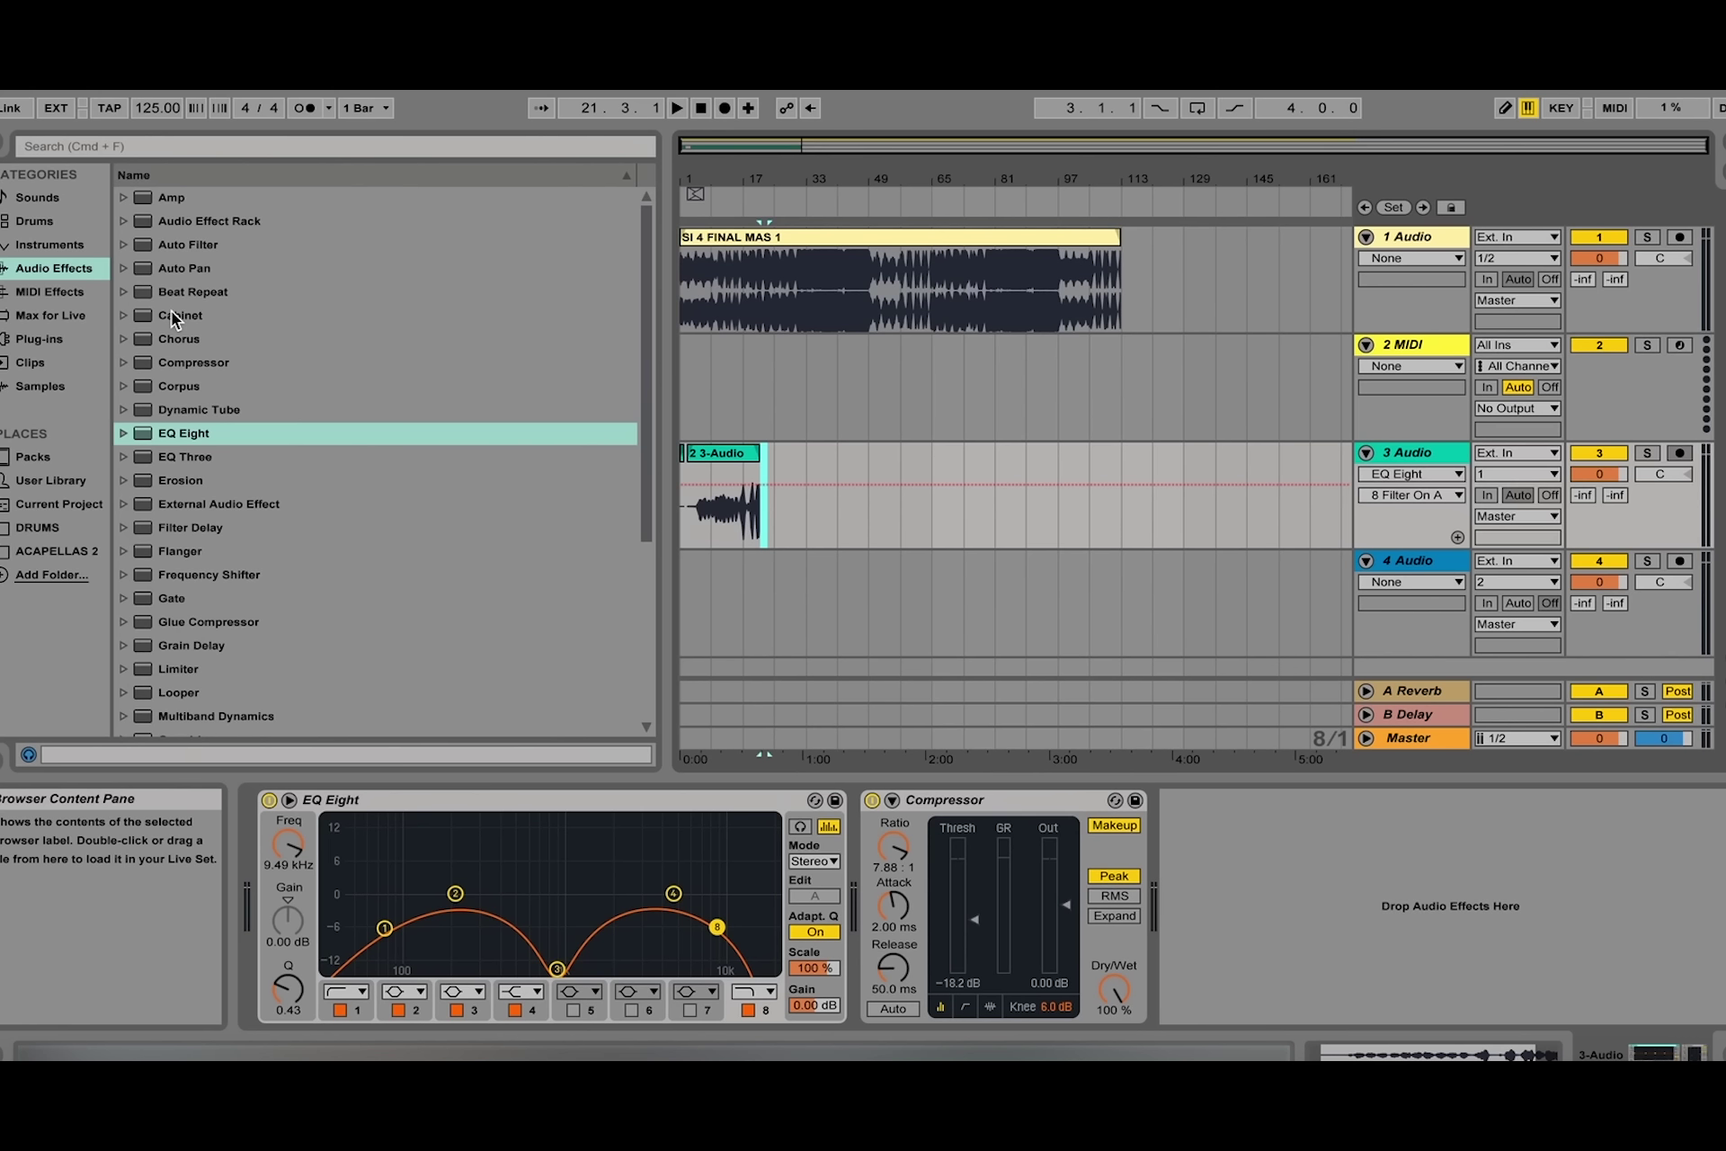
Switch from Ableton Live to another open application.
{"action": "key", "text": "super+Tab"}
{"action": "key", "text": "super+Tab"}
{"action": "key", "text": "super+Tab"}
{"action": "key", "text": "super+Tab"}
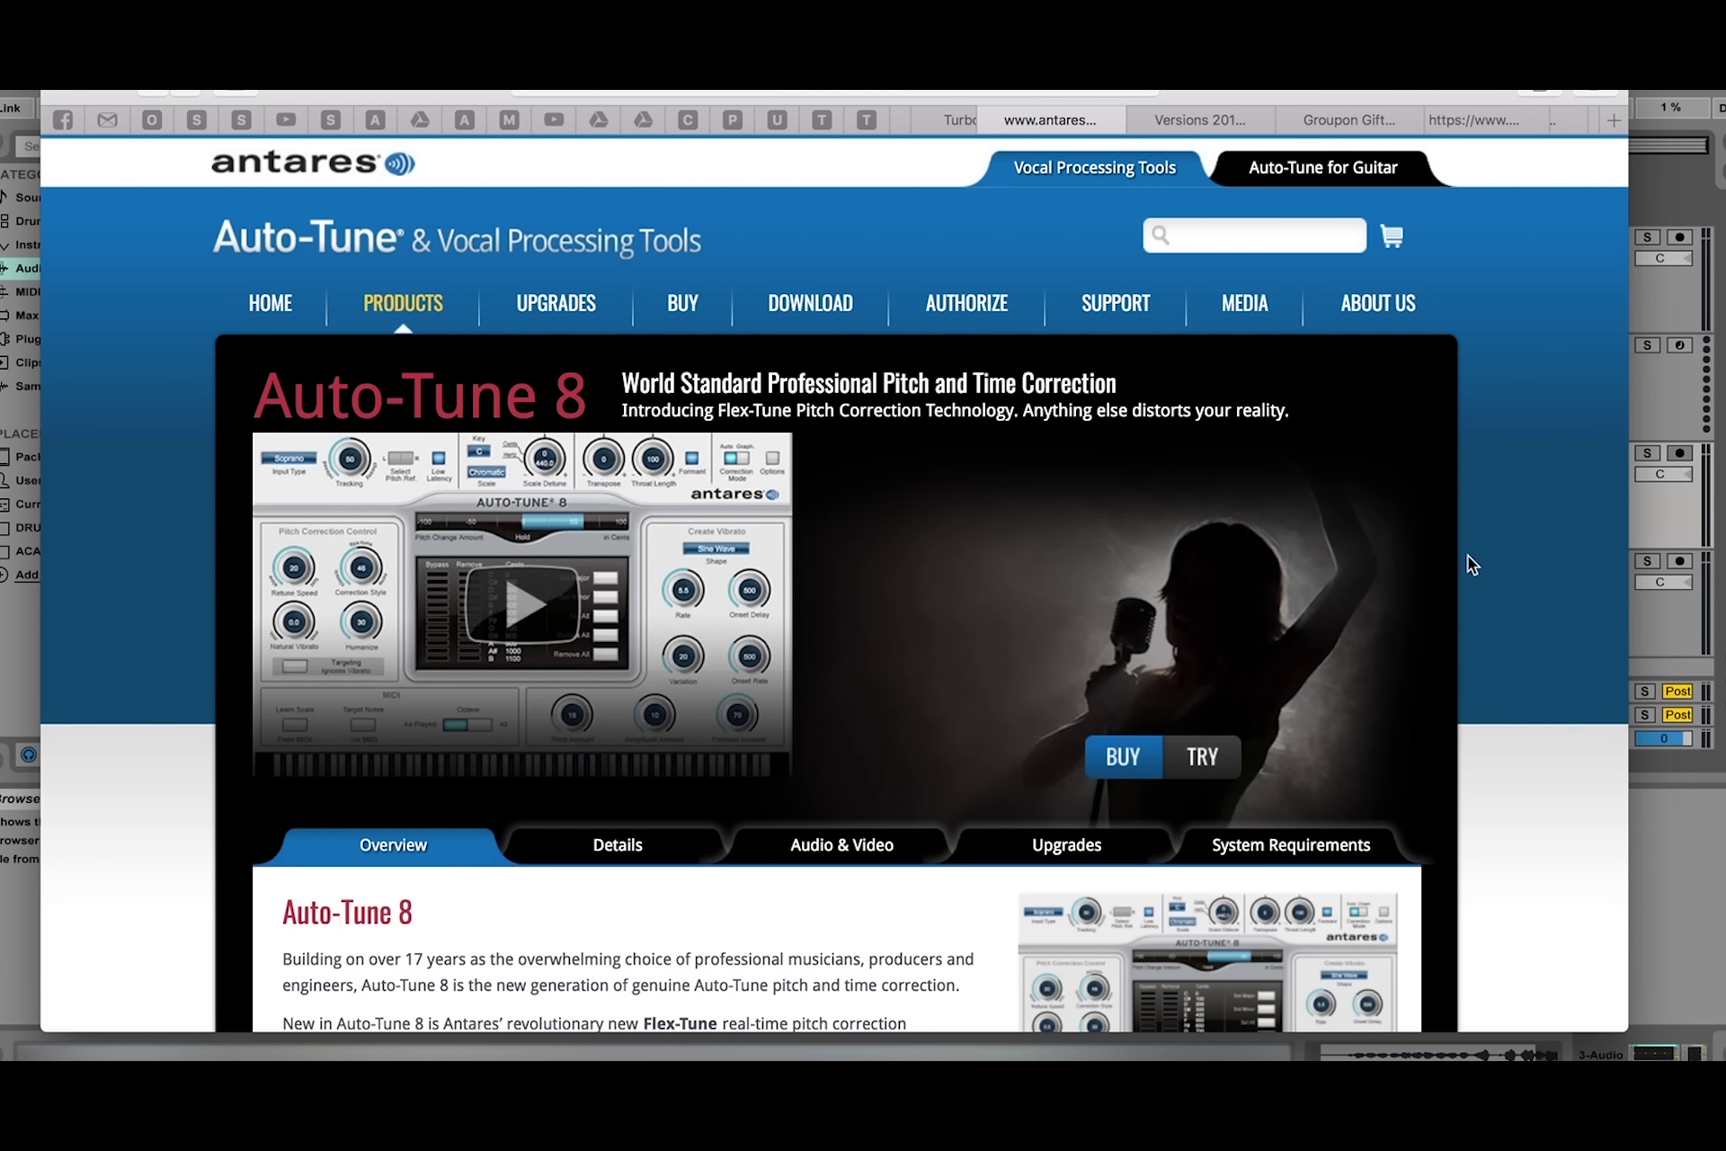
{"action": "key", "text": "super+Tab"}
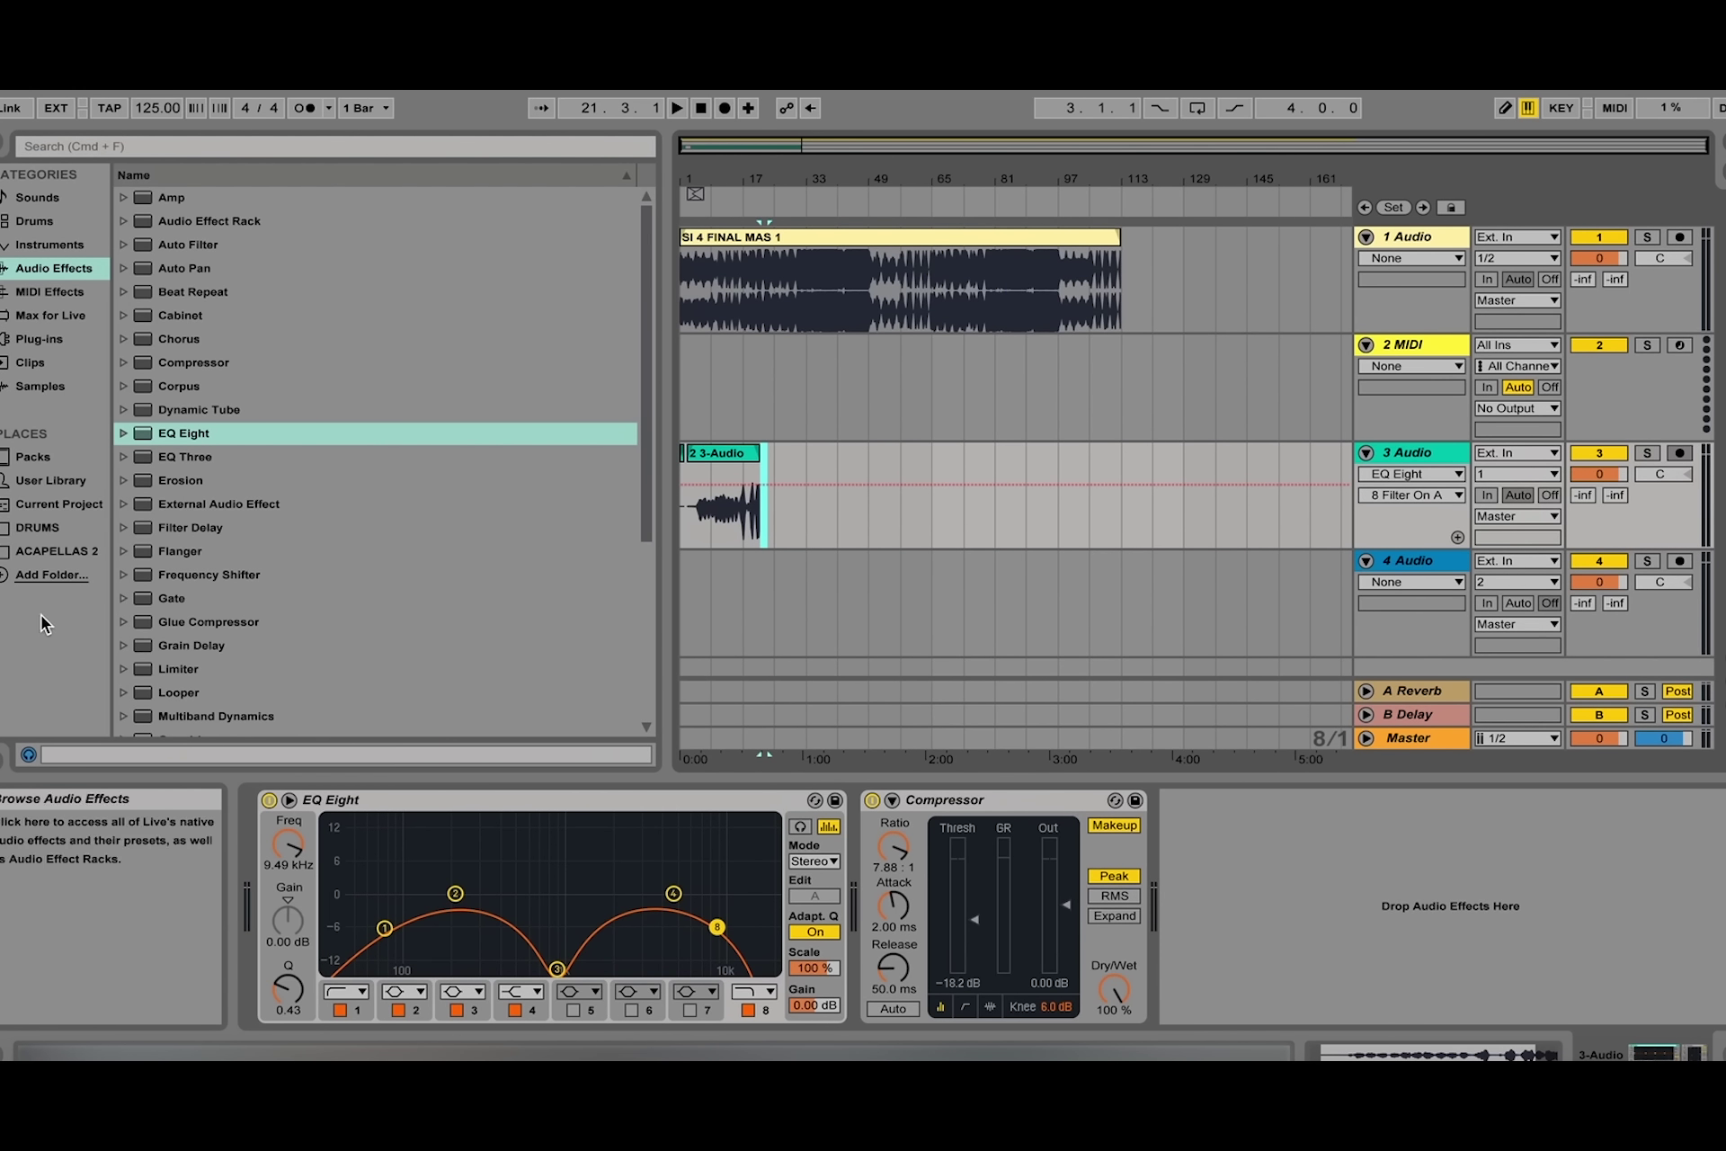
Drag Auto-Tune 7 from Plug-ins > Audio Units > Antares onto the 3 Audio track.
{"action": "left_click", "coordinate": [22, 342]}
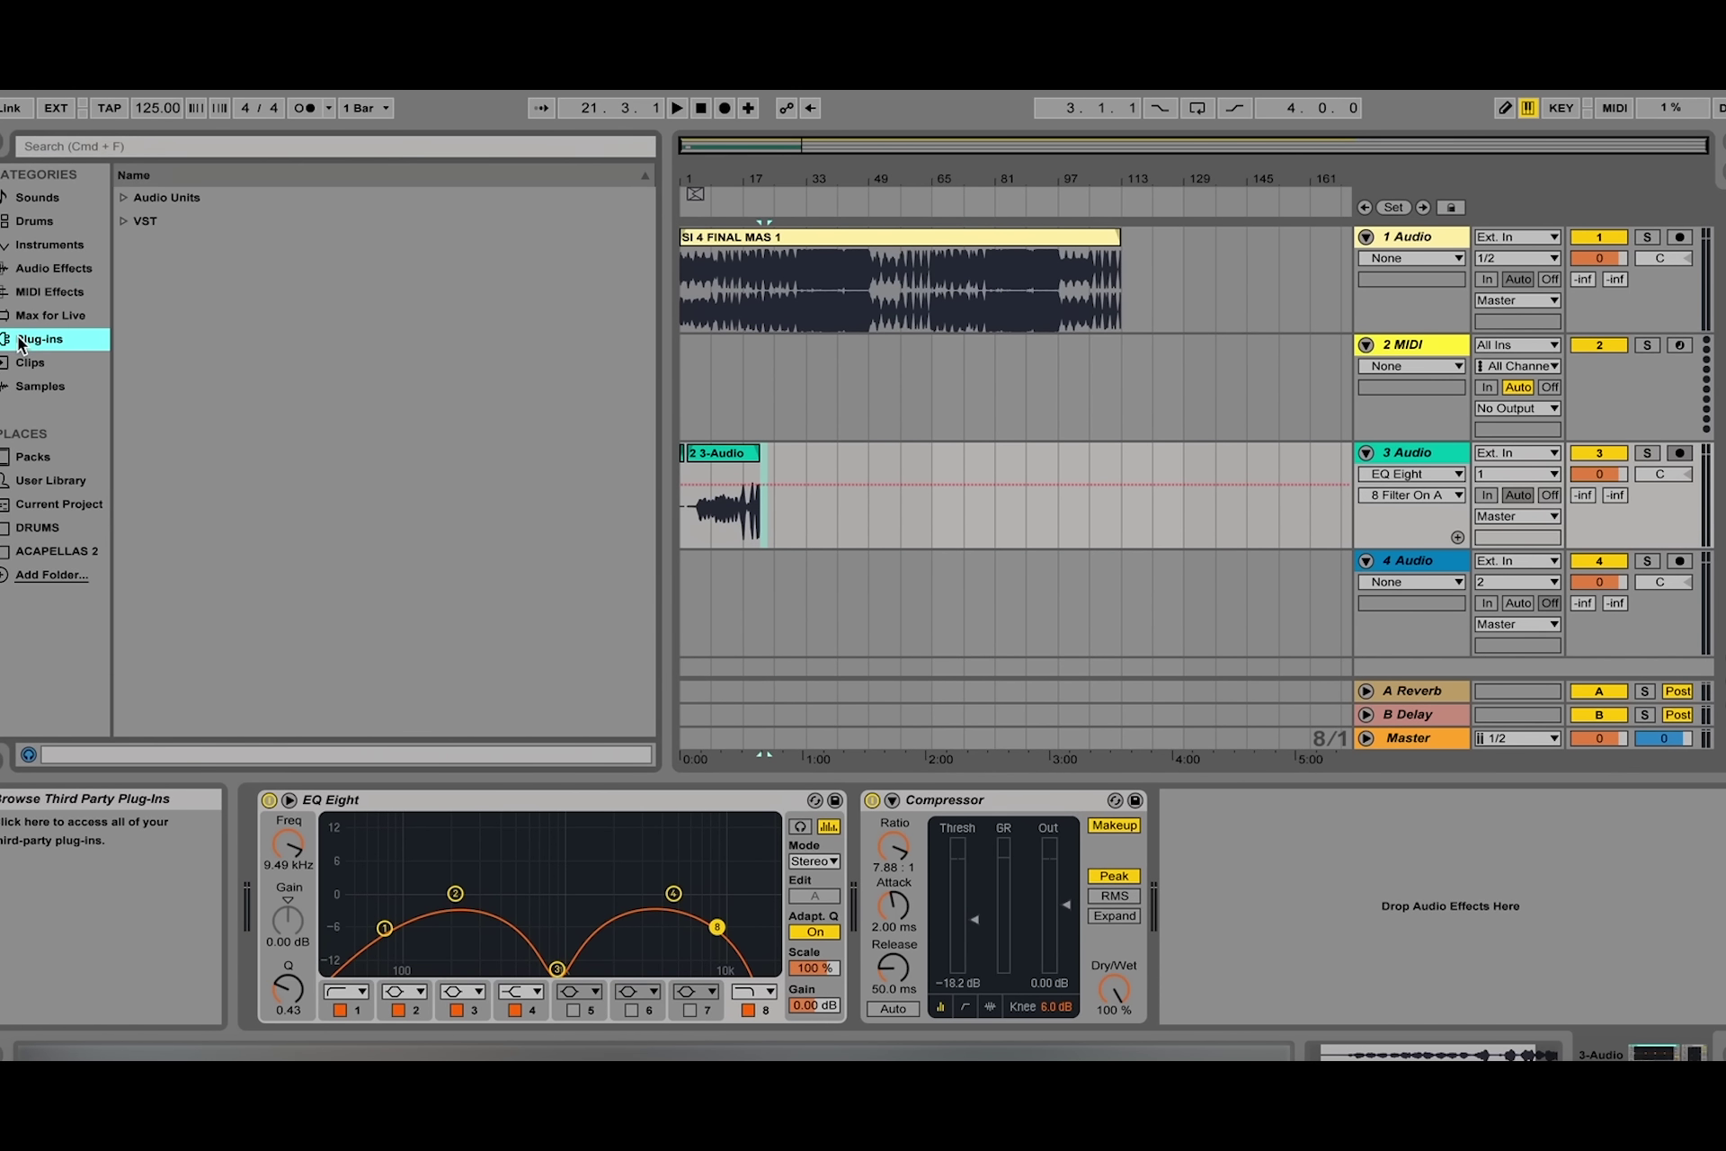
{"action": "left_click", "coordinate": [126, 220]}
{"action": "left_click", "coordinate": [124, 197]}
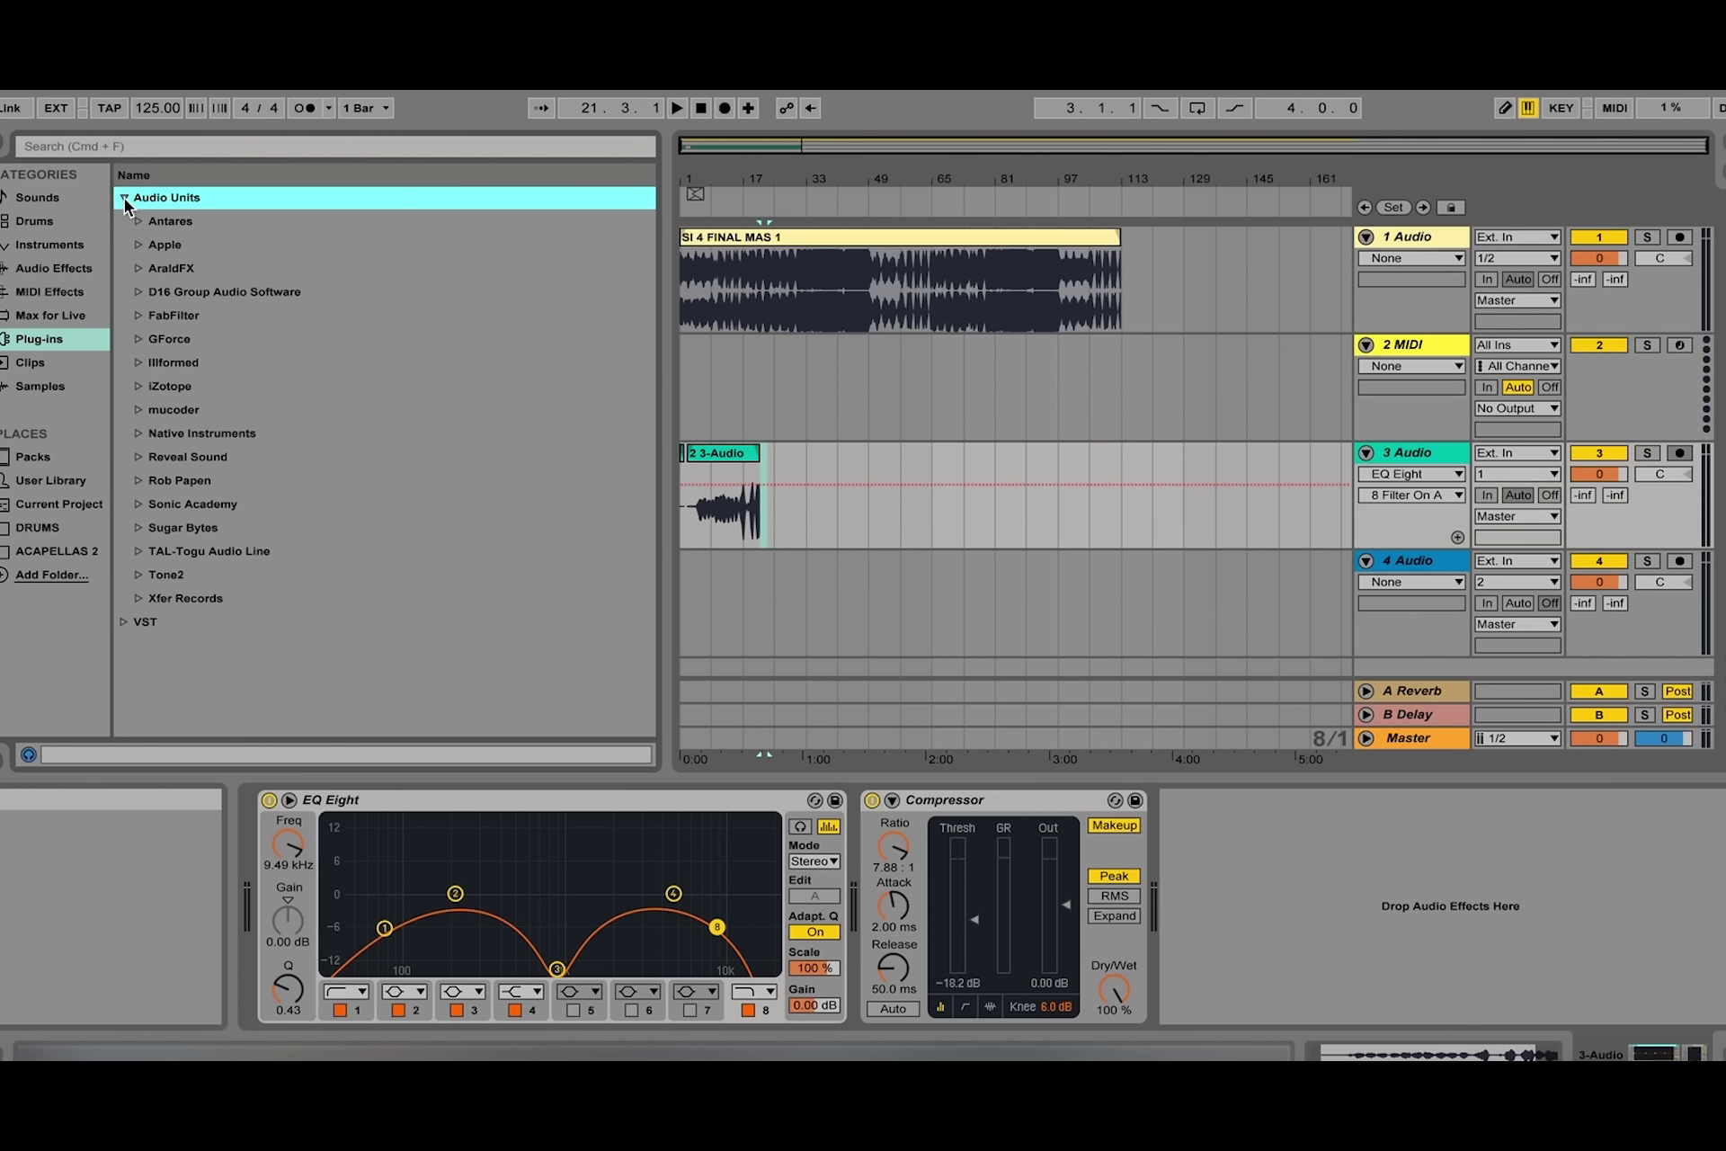
{"action": "left_click", "coordinate": [137, 221]}
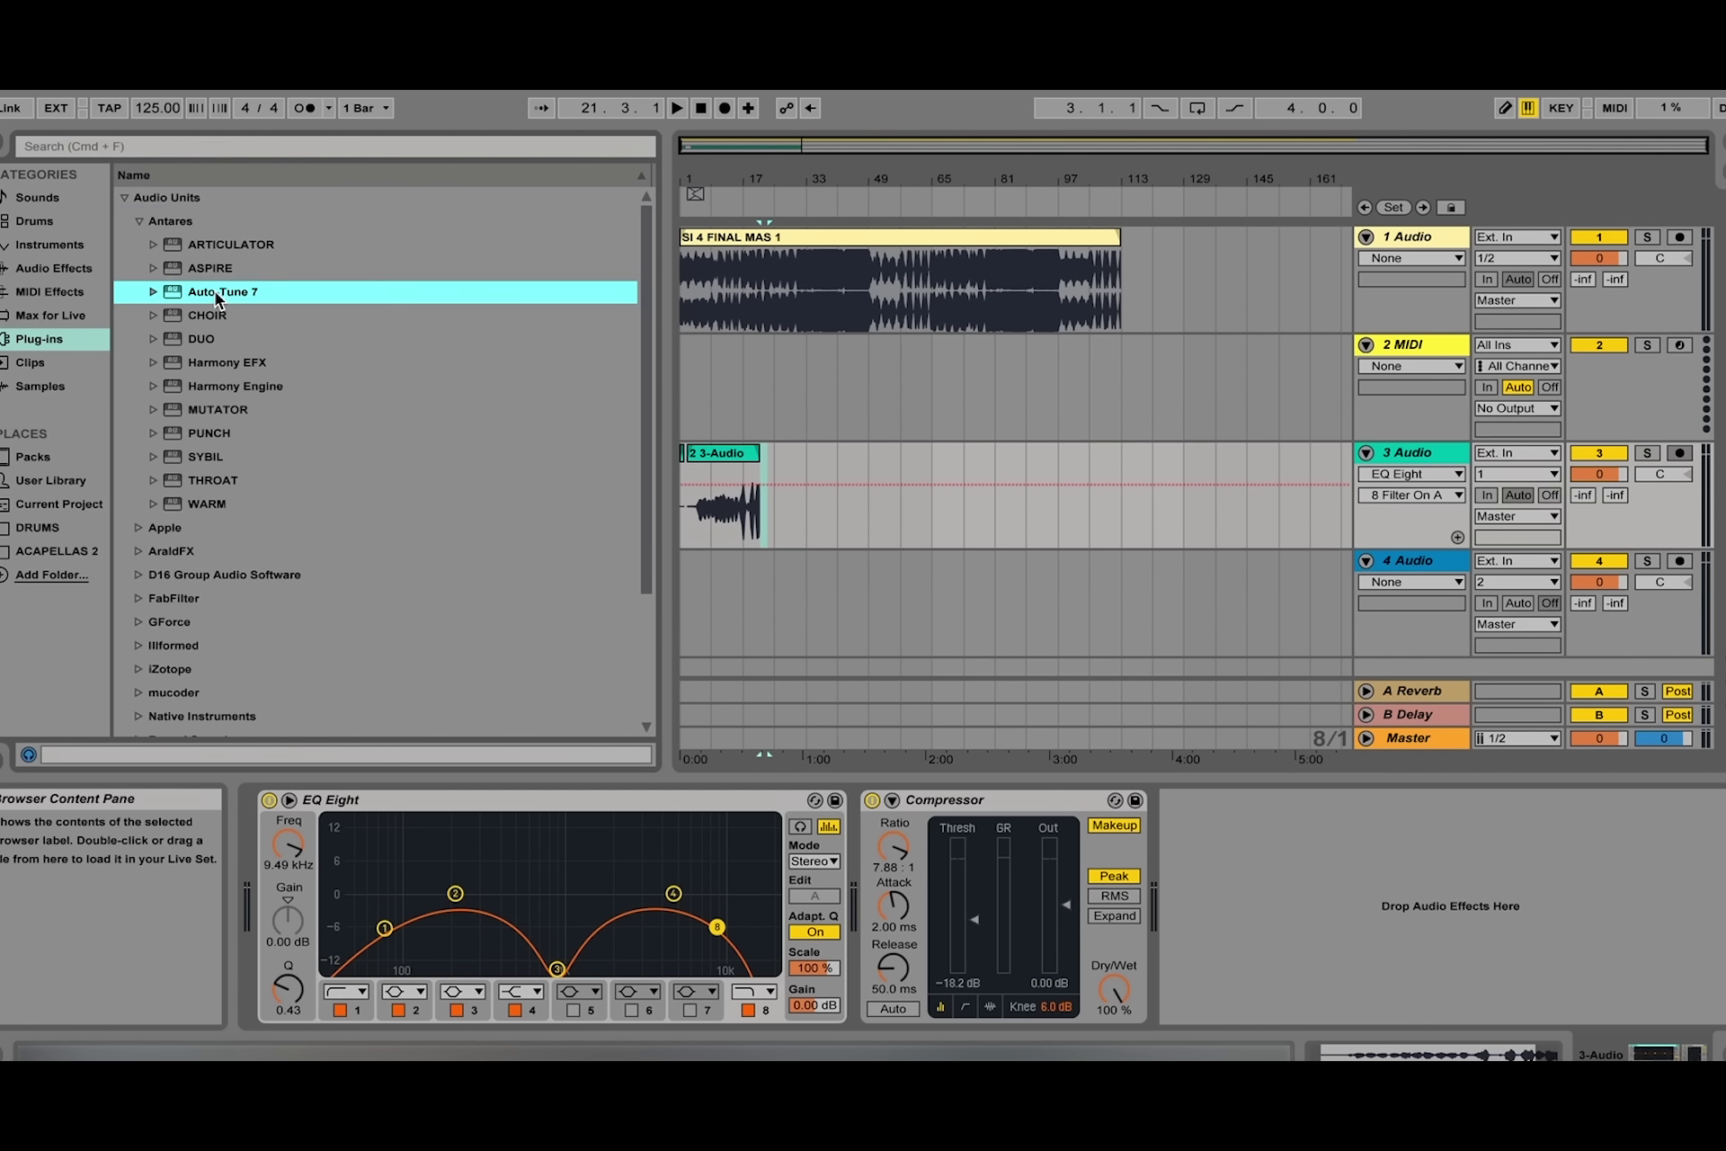
{"action": "left_click_drag", "start_coordinate": [220, 292], "coordinate": [921, 504]}
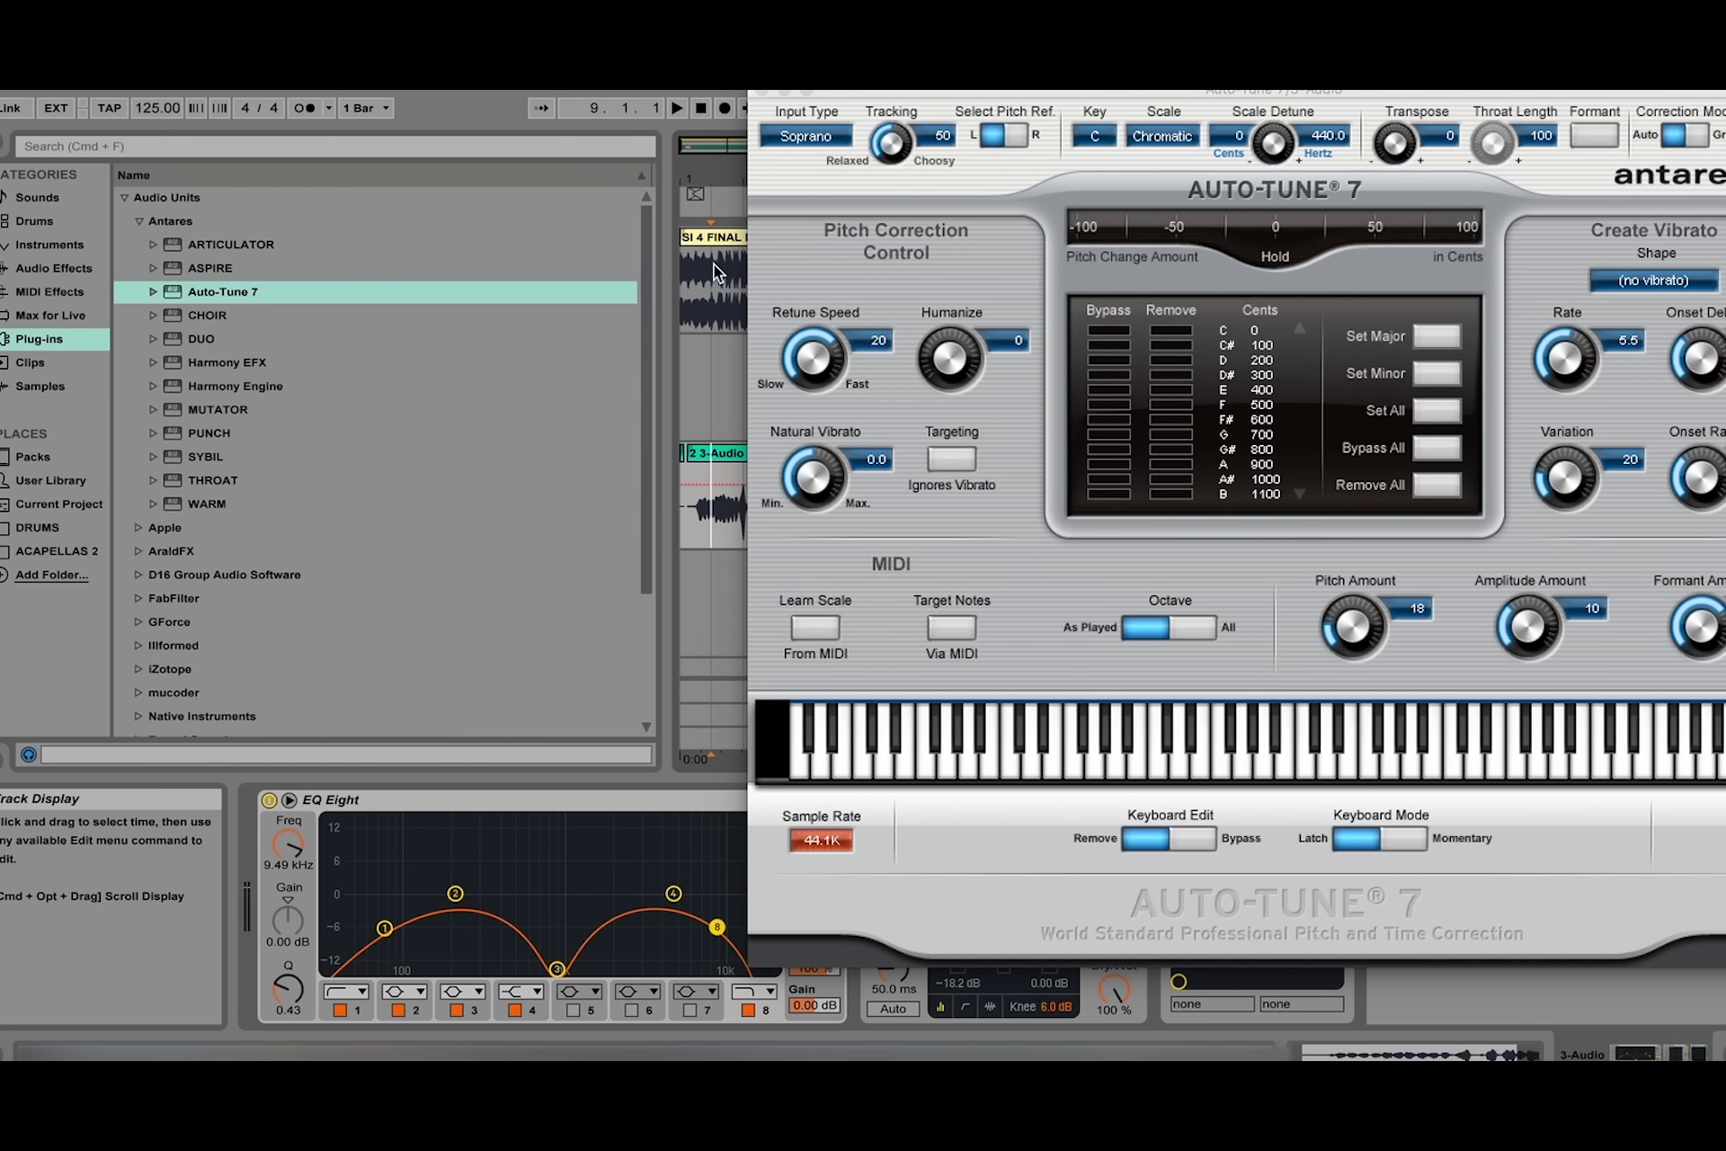
Deactivate the SI 4 FINAL MAS 1 backing clip and open Auto-Tune 7 beside the arrangement.
{"action": "left_click", "coordinate": [707, 241]}
{"action": "key", "text": "0"}
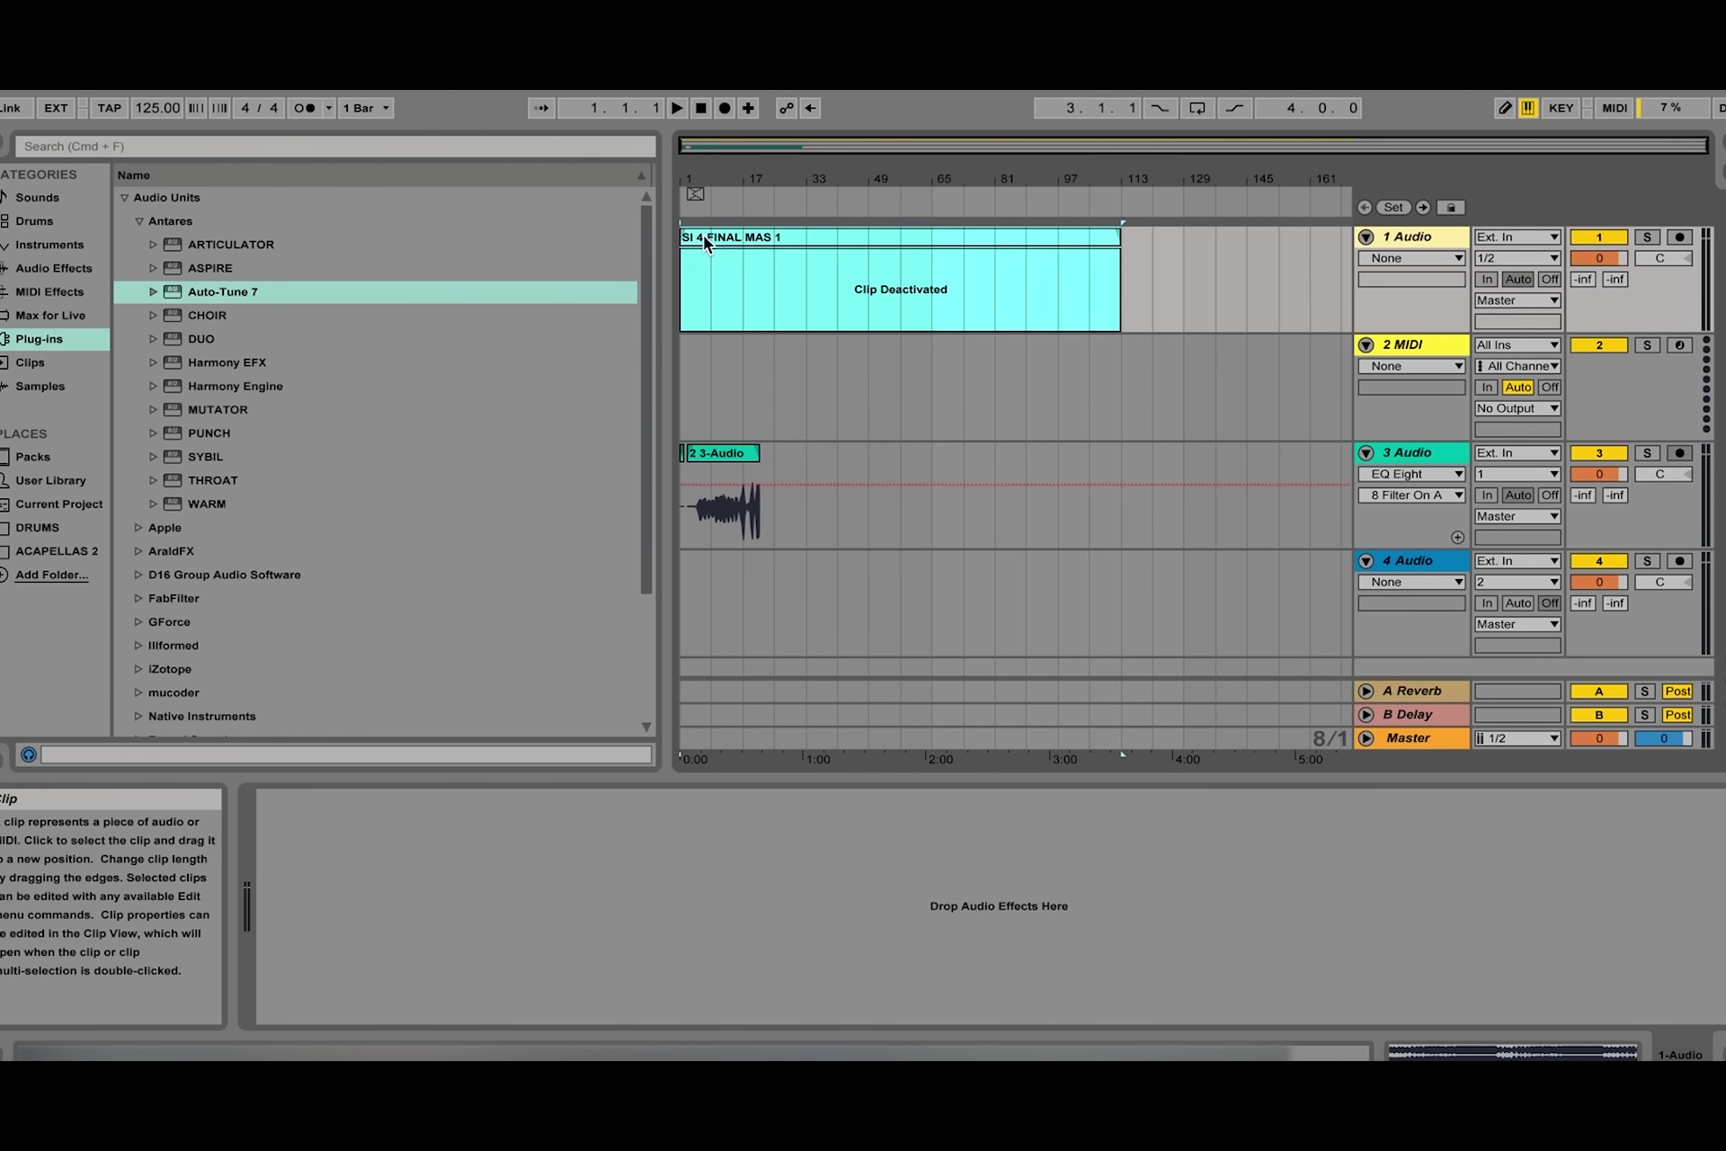
{"action": "left_click", "coordinate": [1411, 452]}
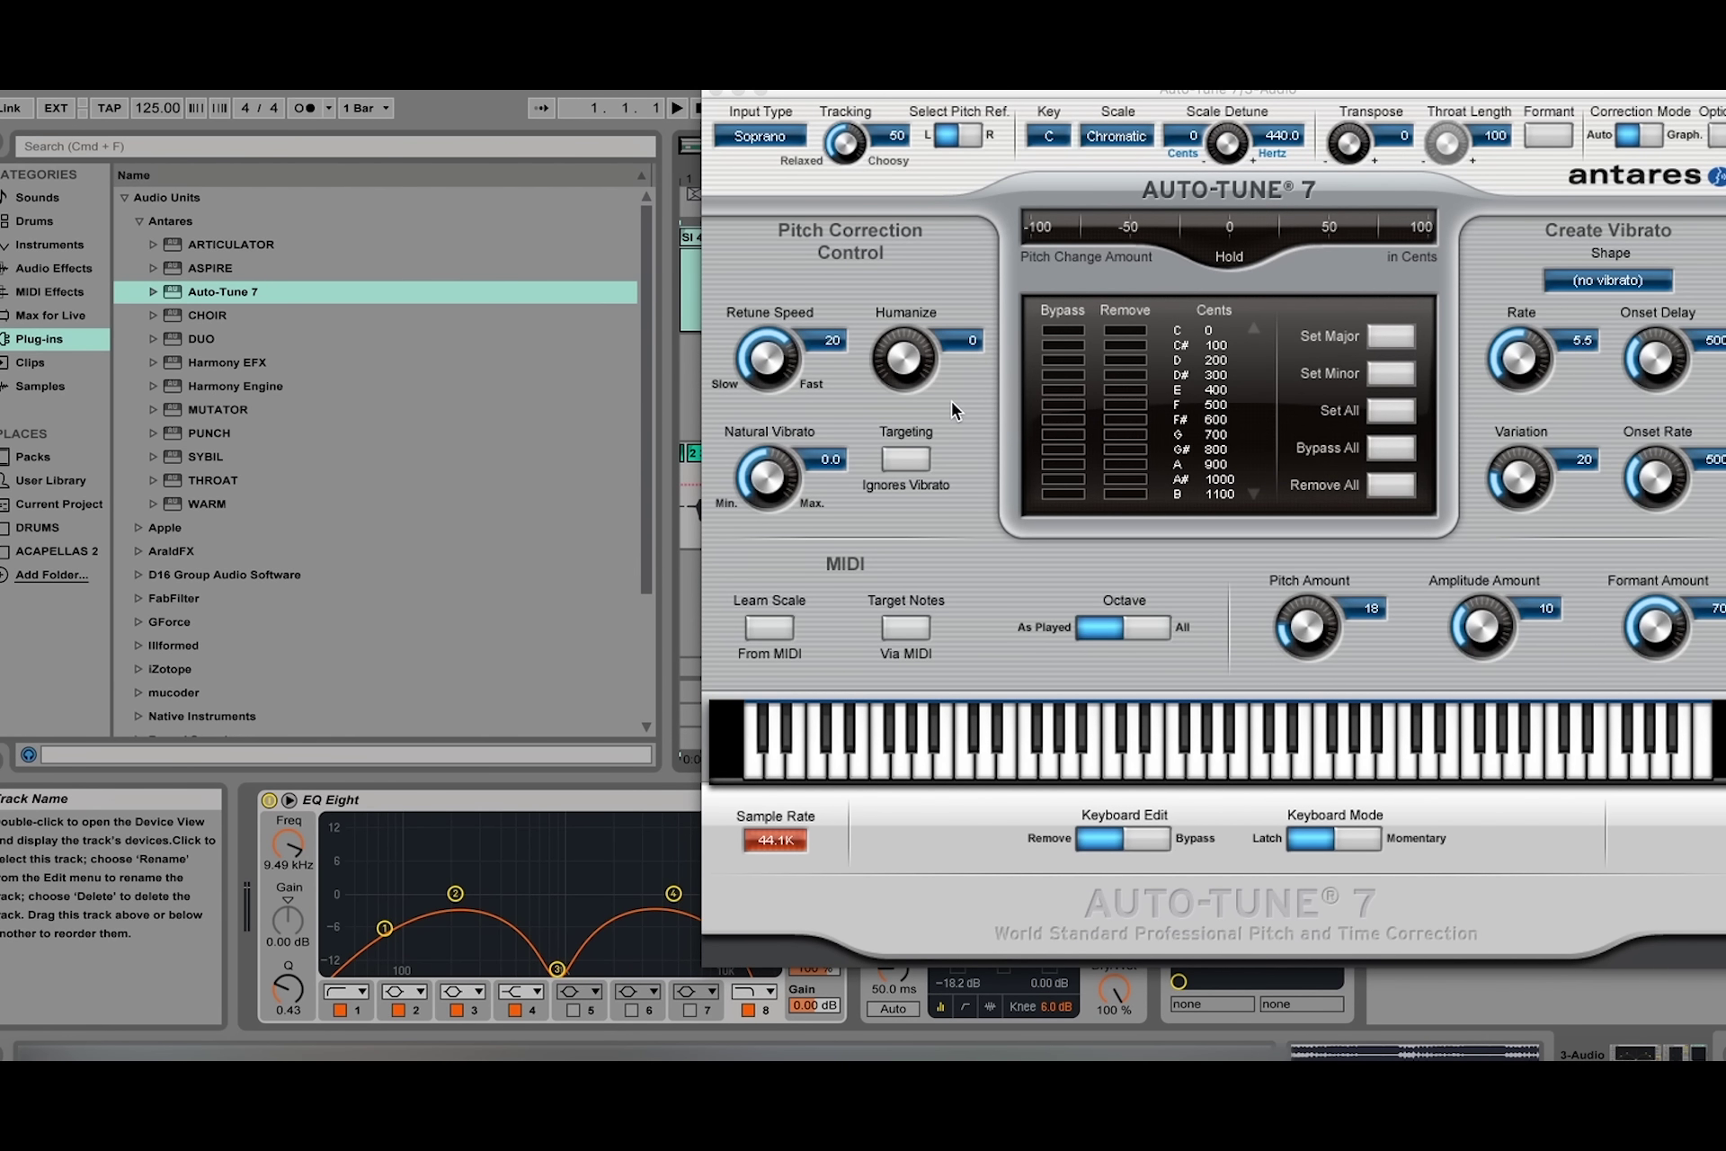
{"action": "left_click_drag", "start_coordinate": [820, 88], "coordinate": [989, 69]}
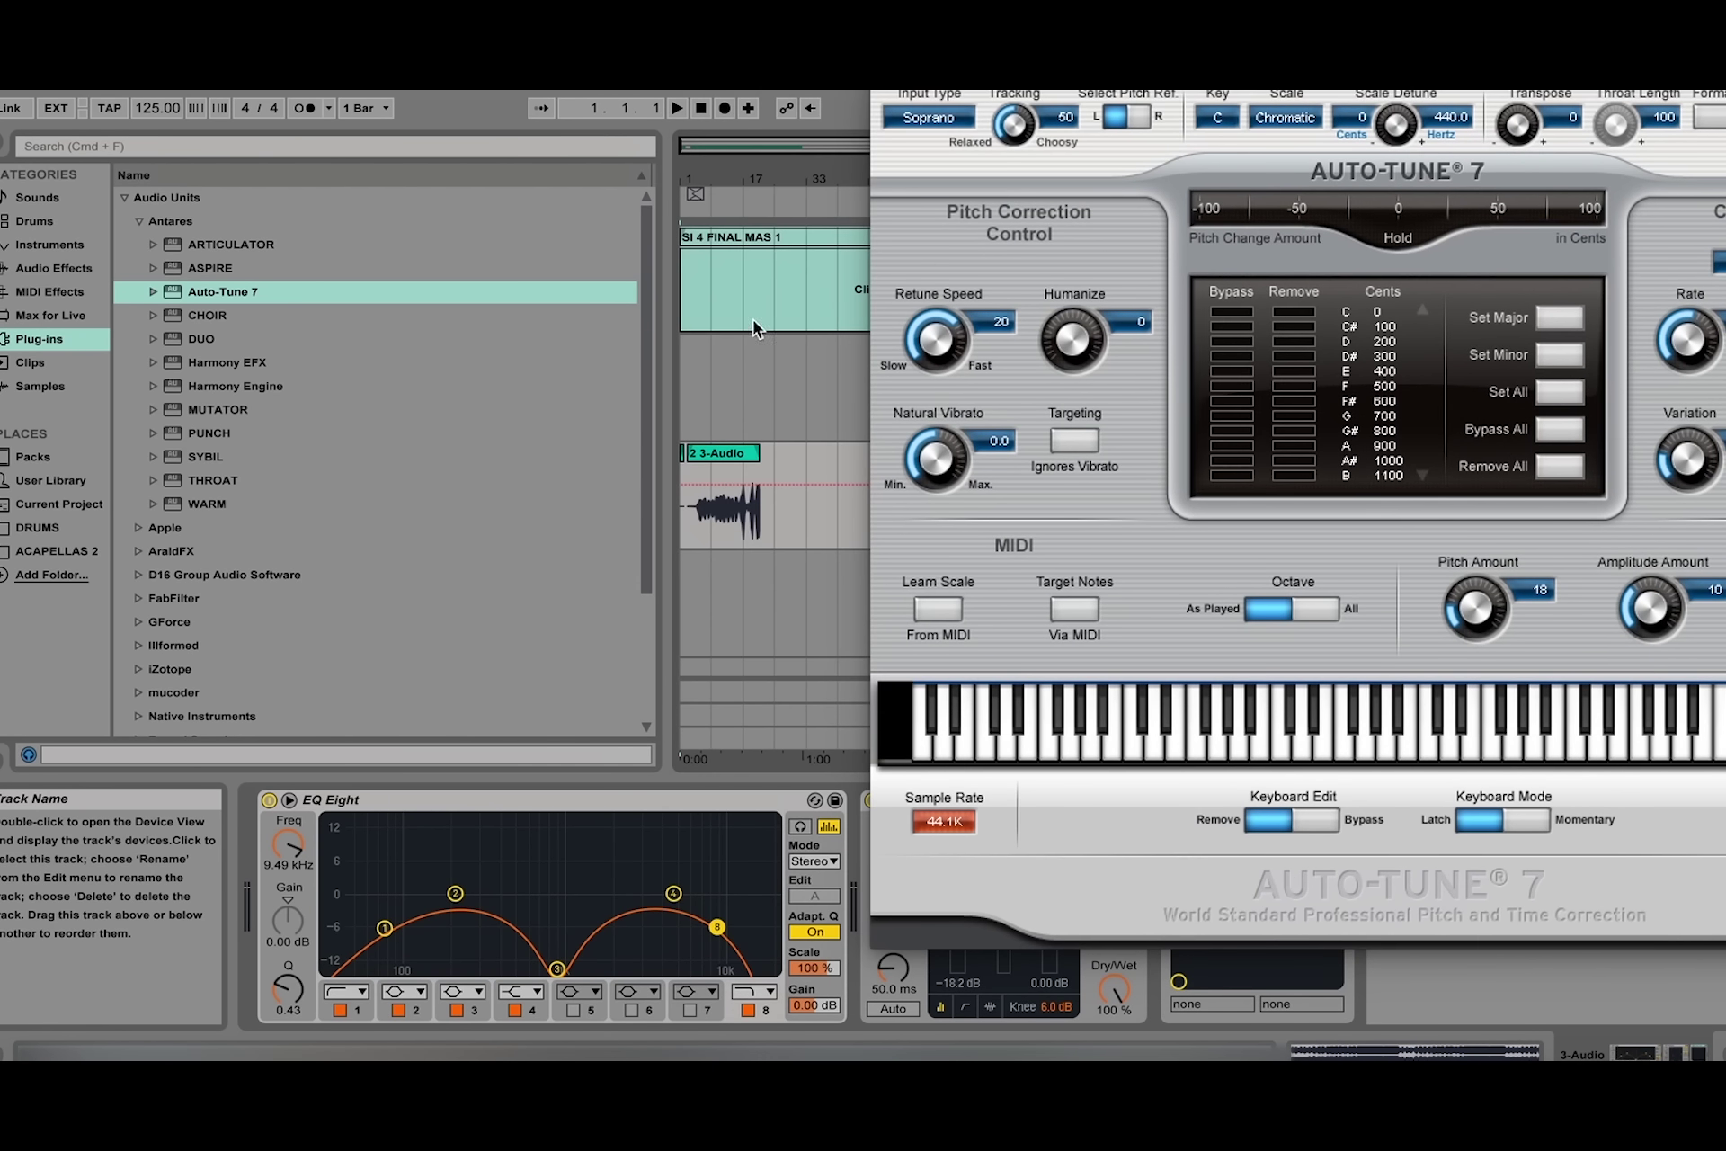
Play back the track 3 vocal clip briefly, then stop.
{"action": "left_click", "coordinate": [712, 522]}
{"action": "key", "text": "space"}
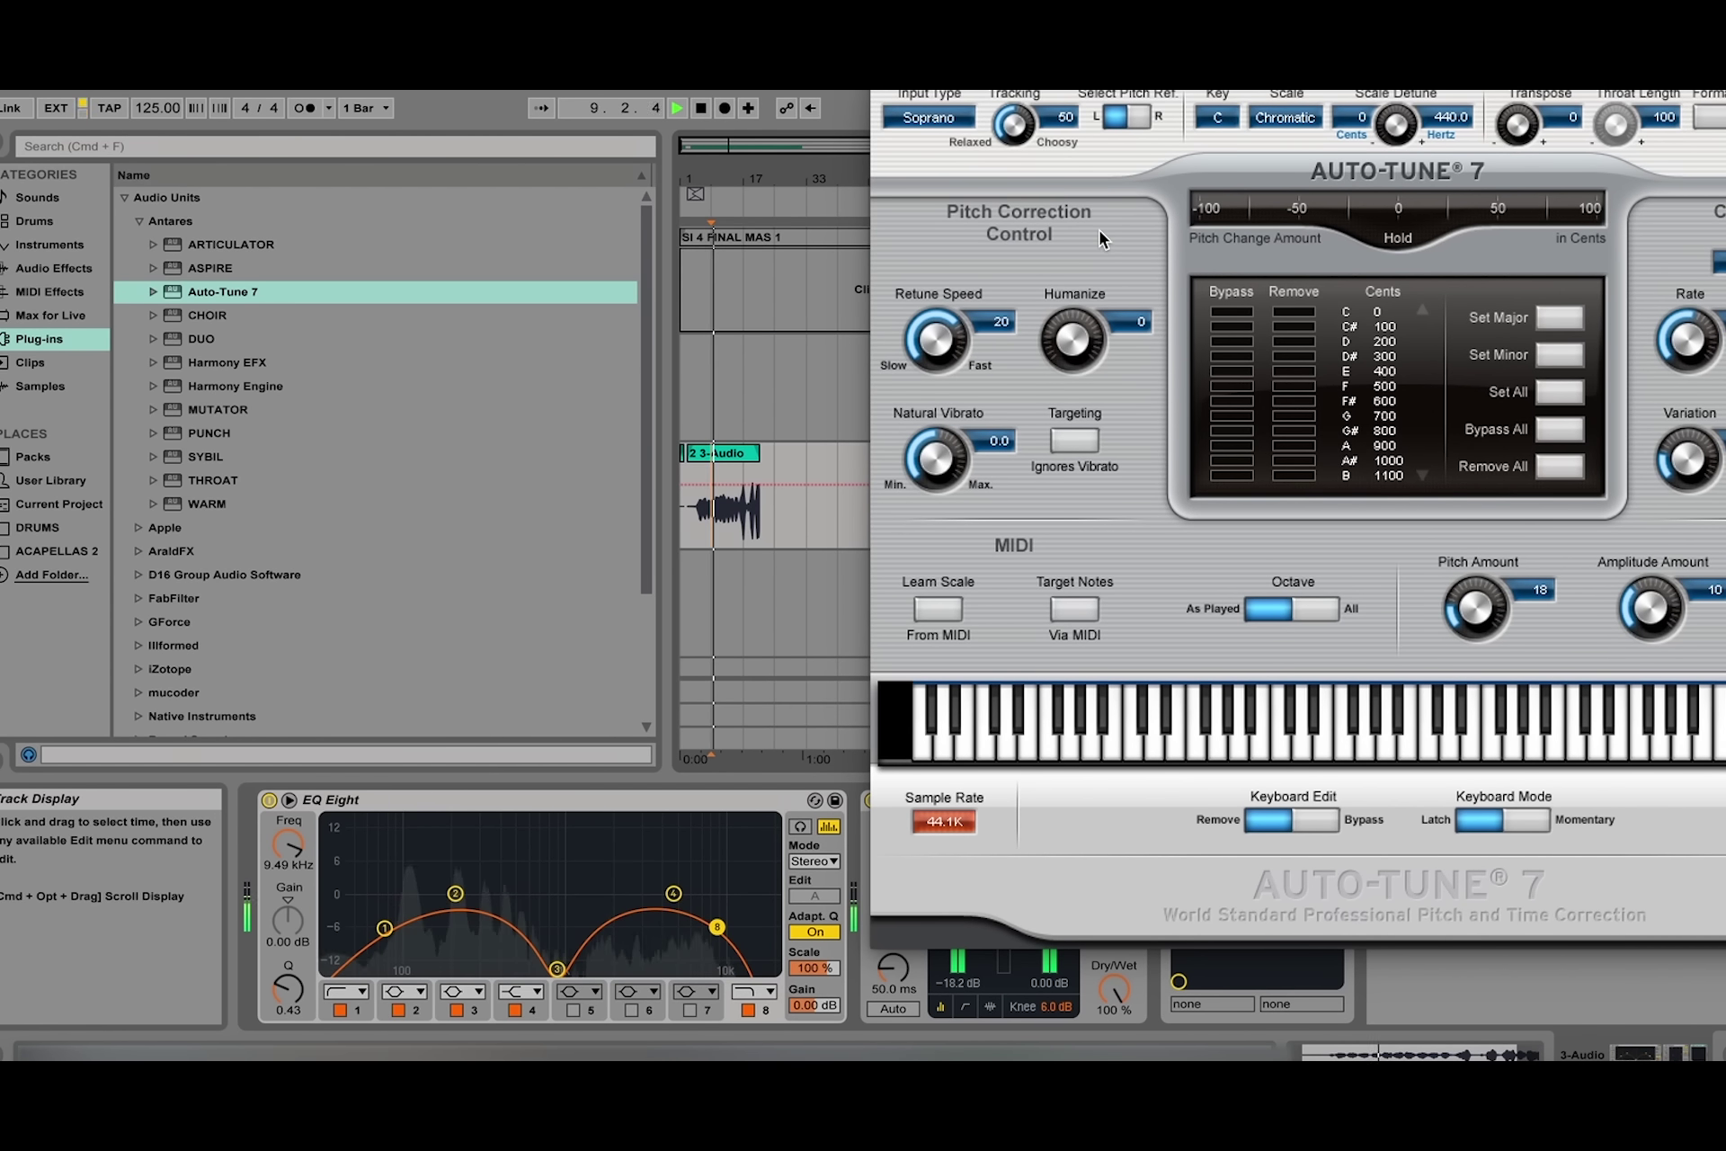
{"action": "key", "text": "space"}
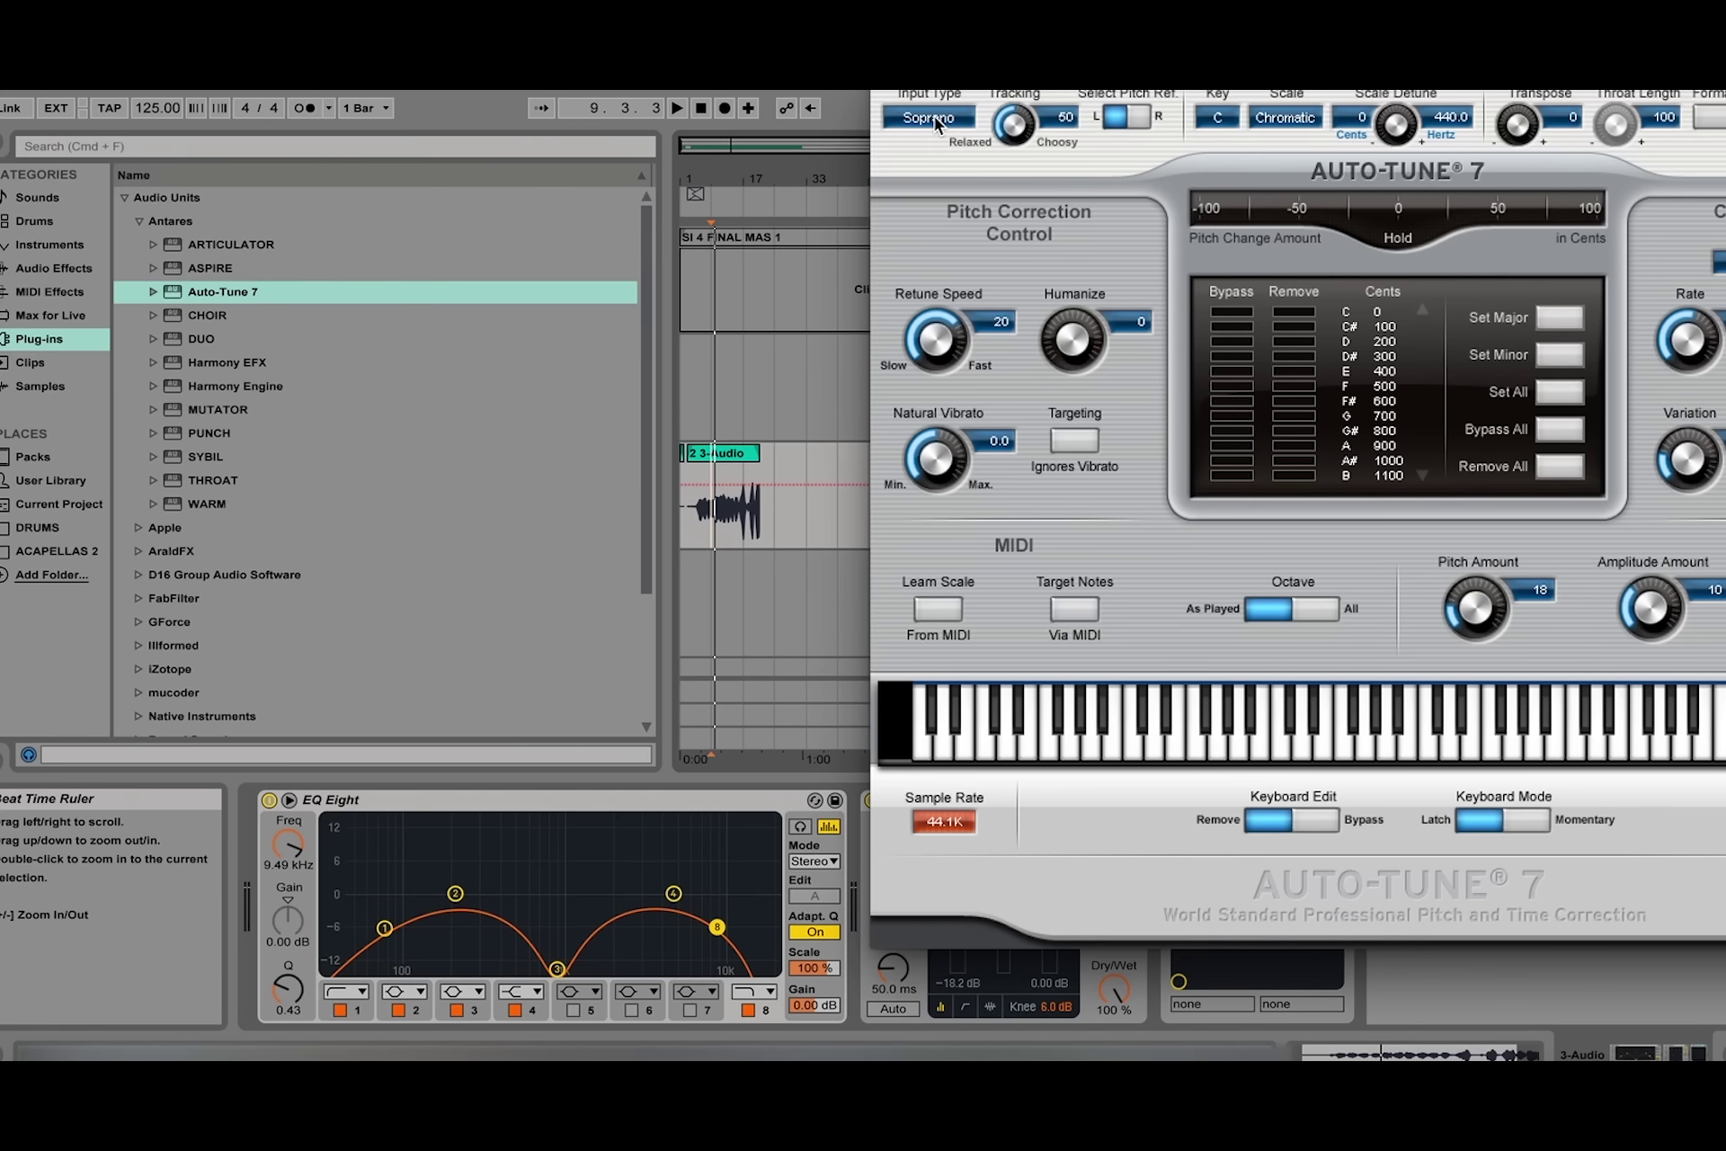
Set Auto-Tune 7's input type to Low Male and Tracking to 100, then select the backing clip.
{"action": "left_click", "coordinate": [935, 116]}
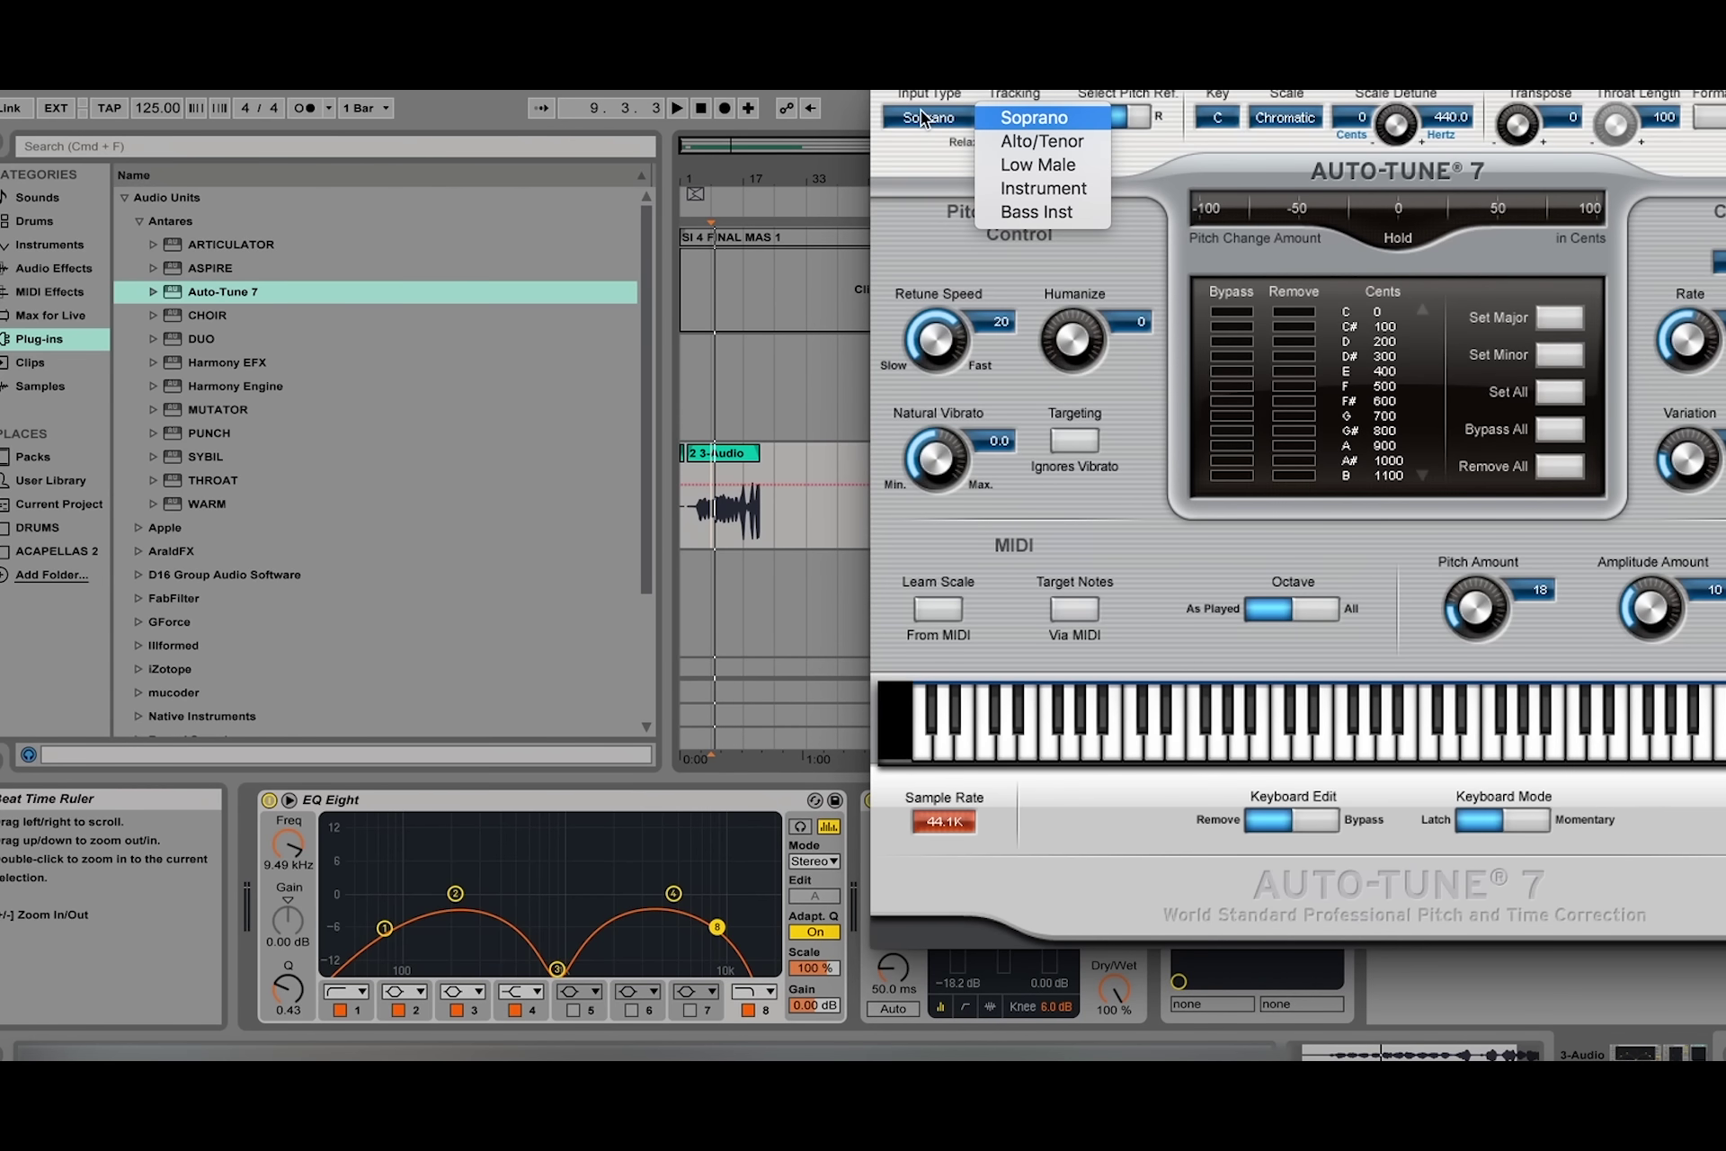
{"action": "left_click", "coordinate": [1000, 158]}
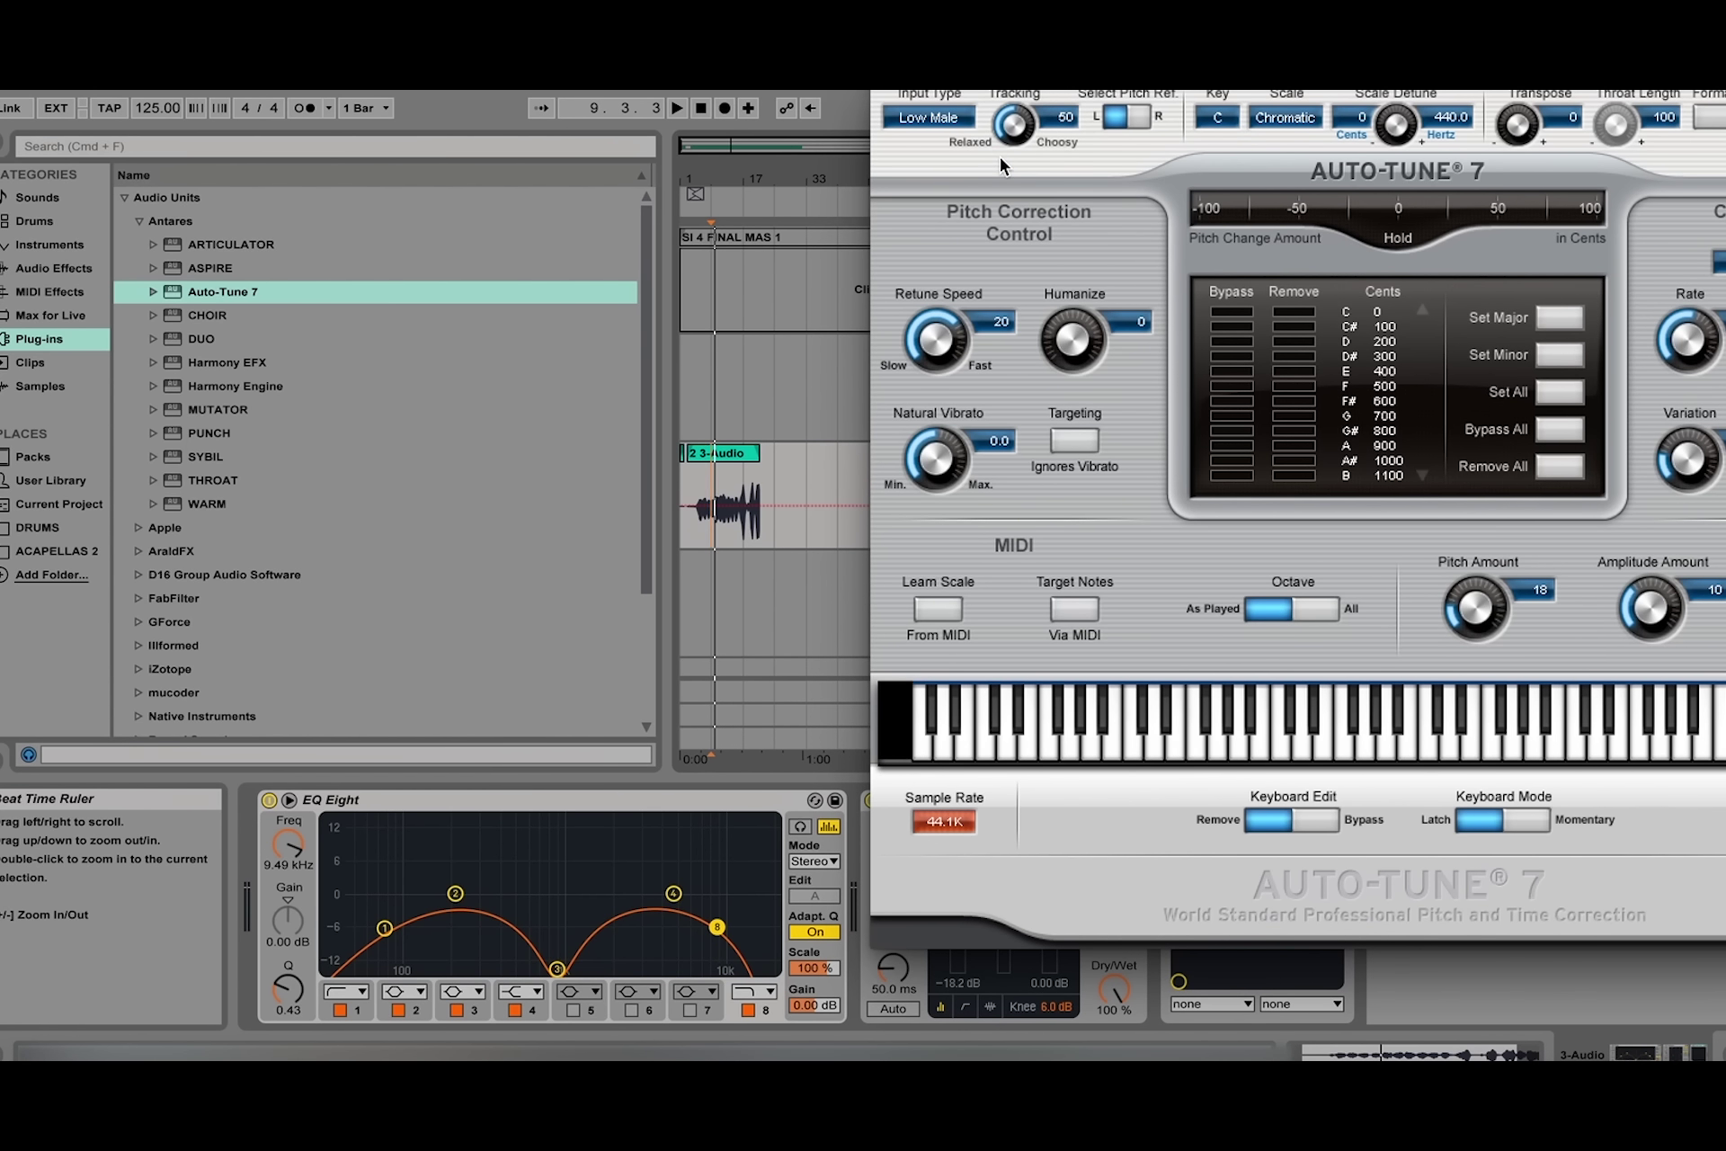
{"action": "left_click_drag", "start_coordinate": [1019, 128], "coordinate": [1019, 90]}
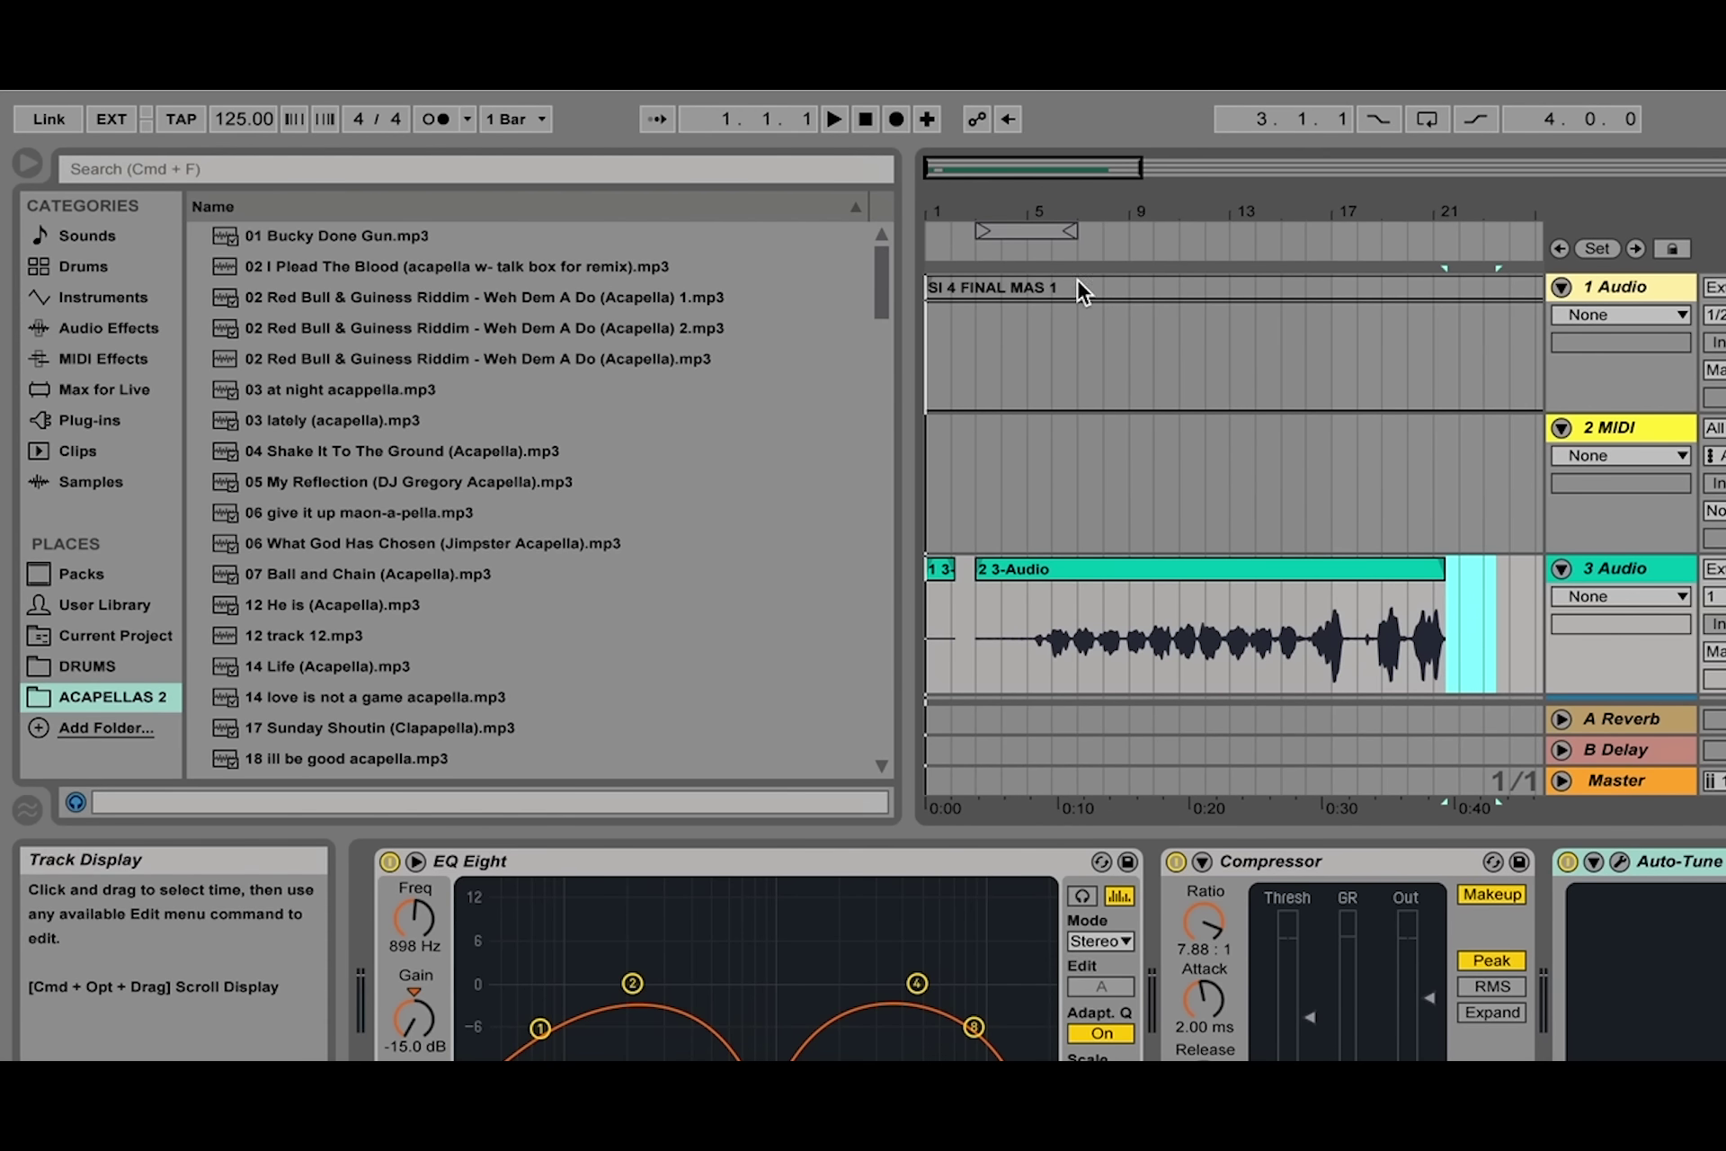
{"action": "left_click", "coordinate": [982, 292]}
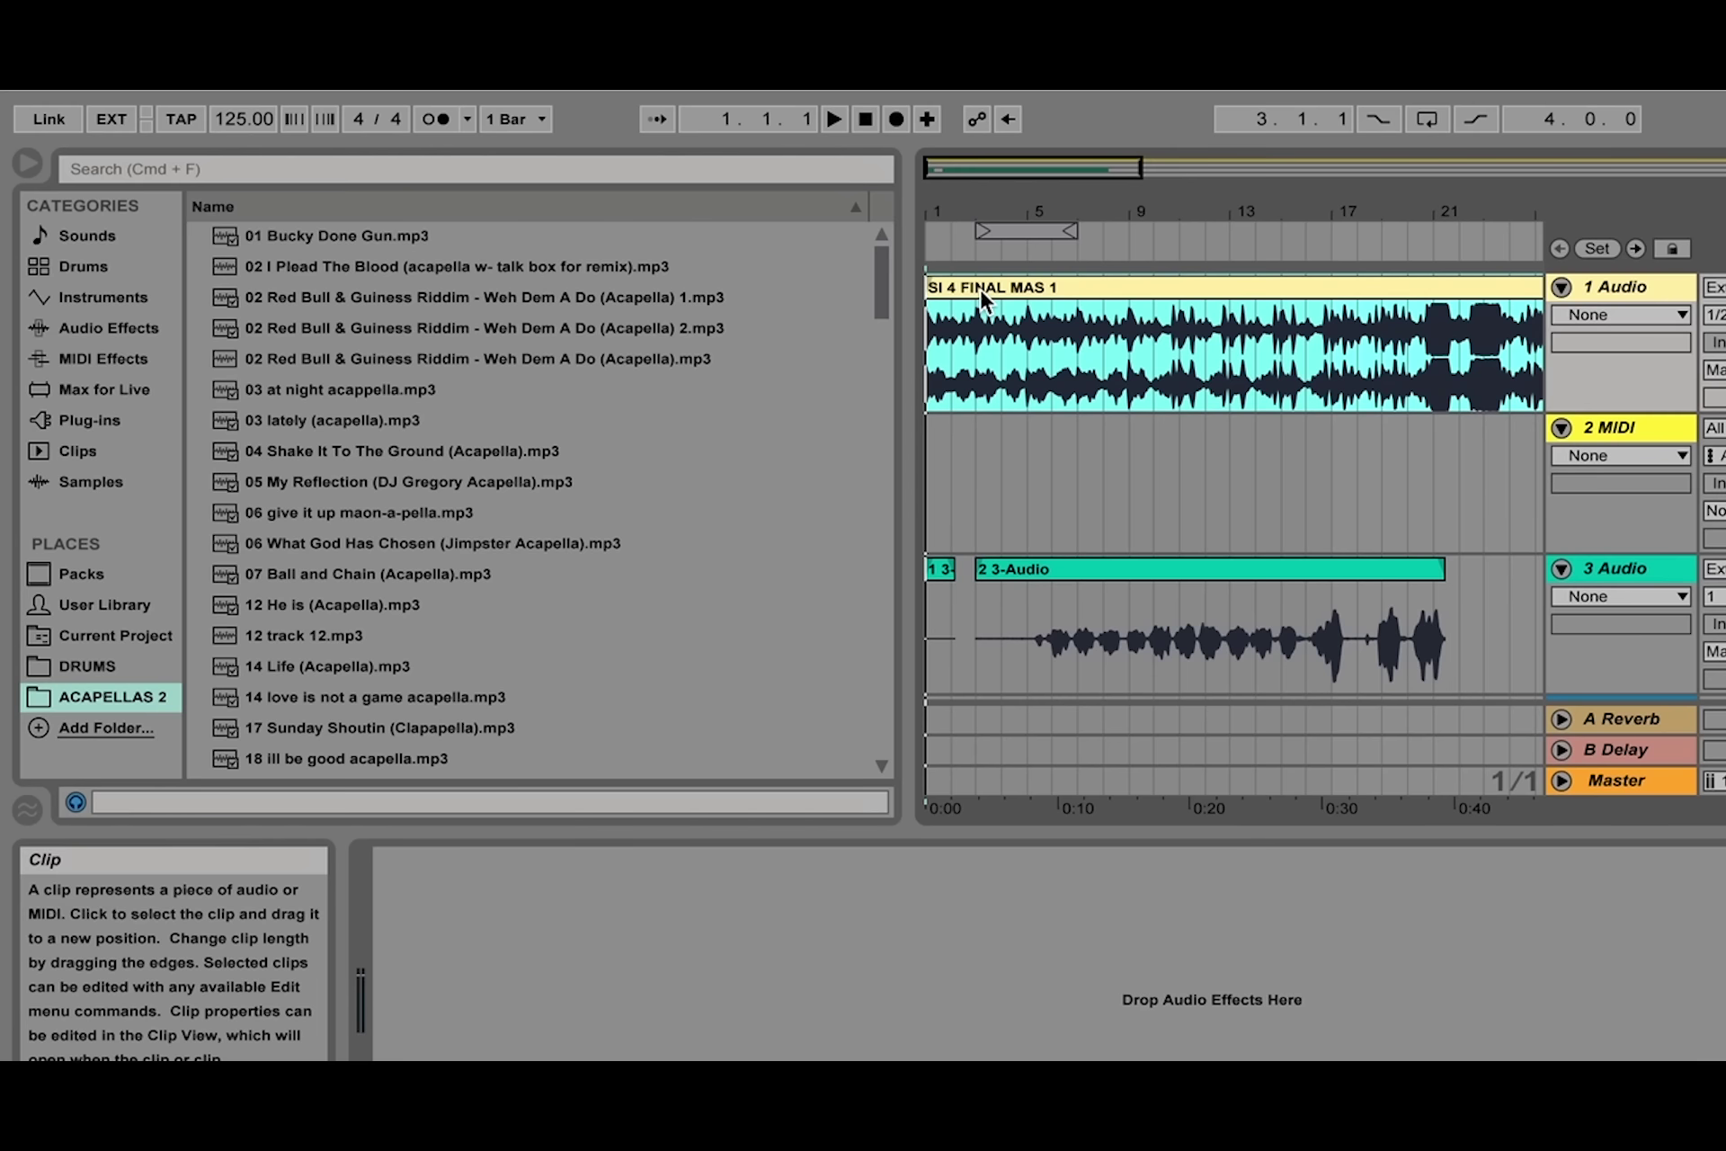
Reopen Auto-Tune 7 from the vocal device chain and set Low Male input with Tracking 100.
{"action": "left_click", "coordinate": [1626, 580]}
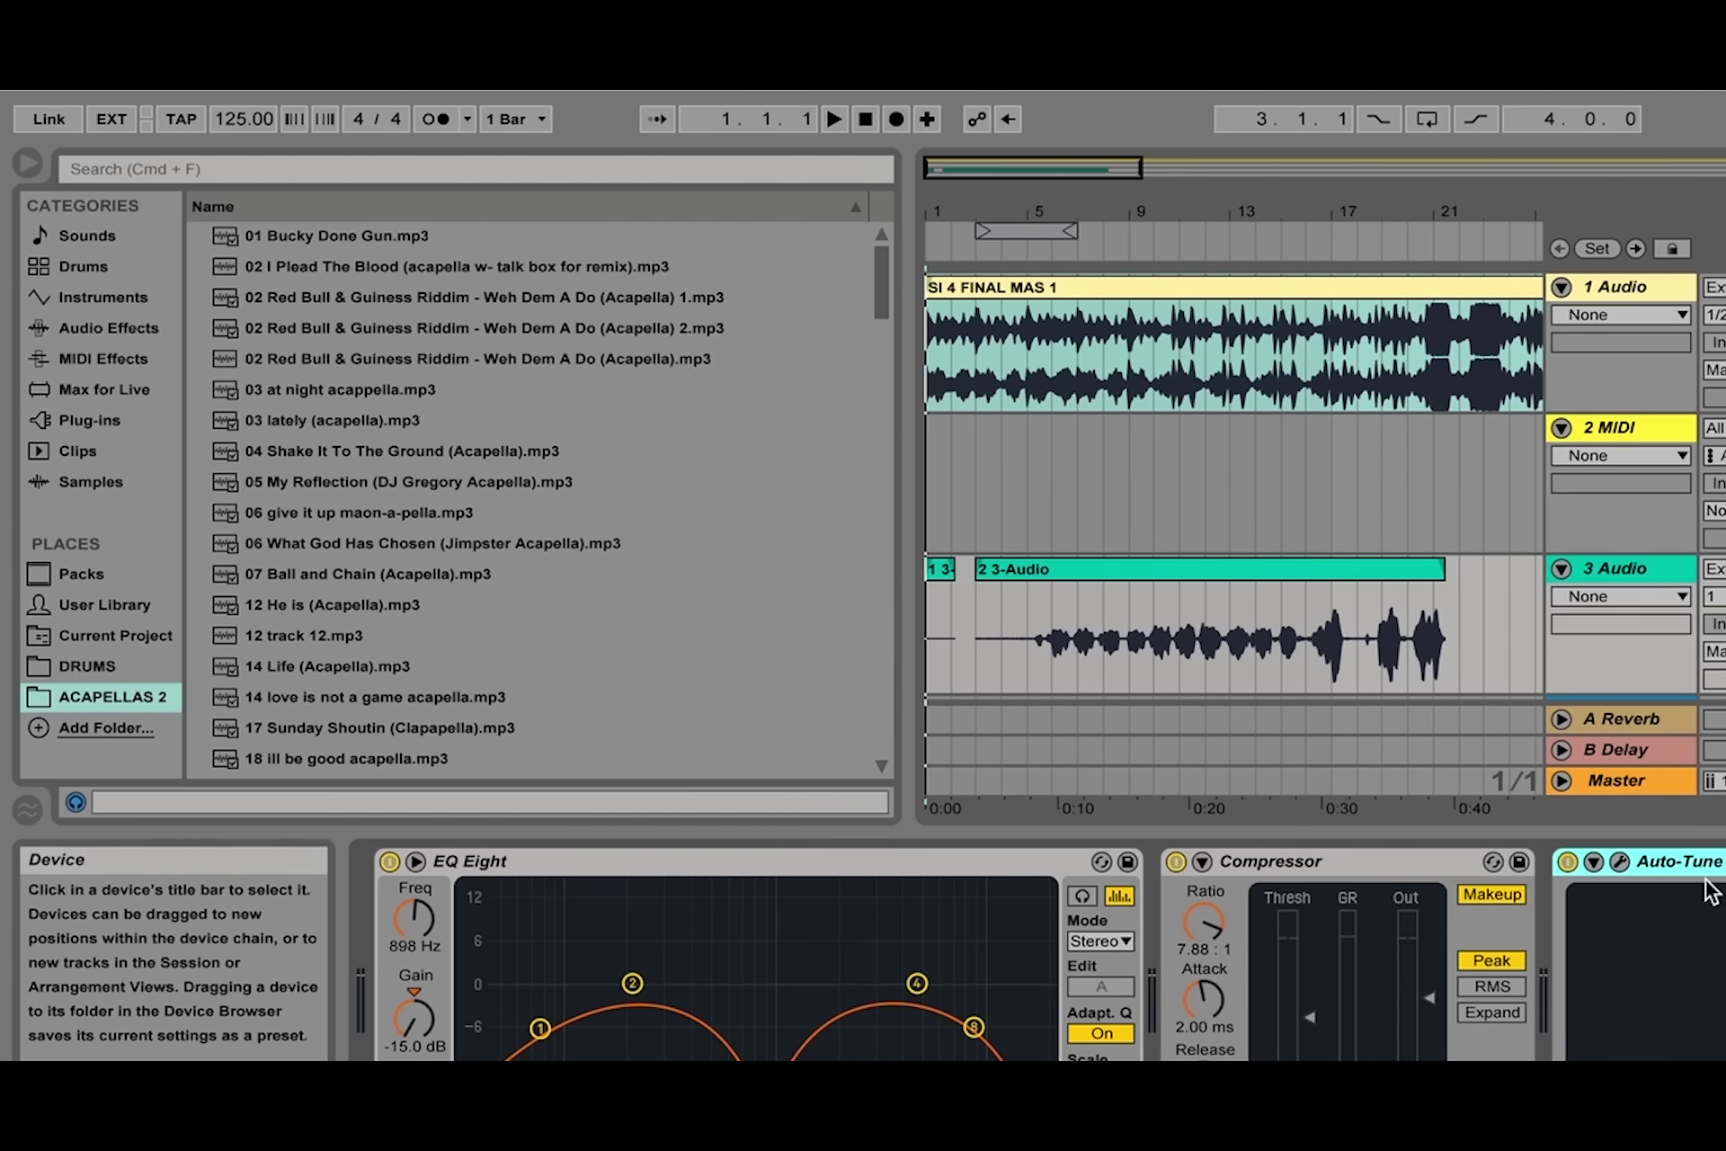
{"action": "left_click", "coordinate": [1619, 862]}
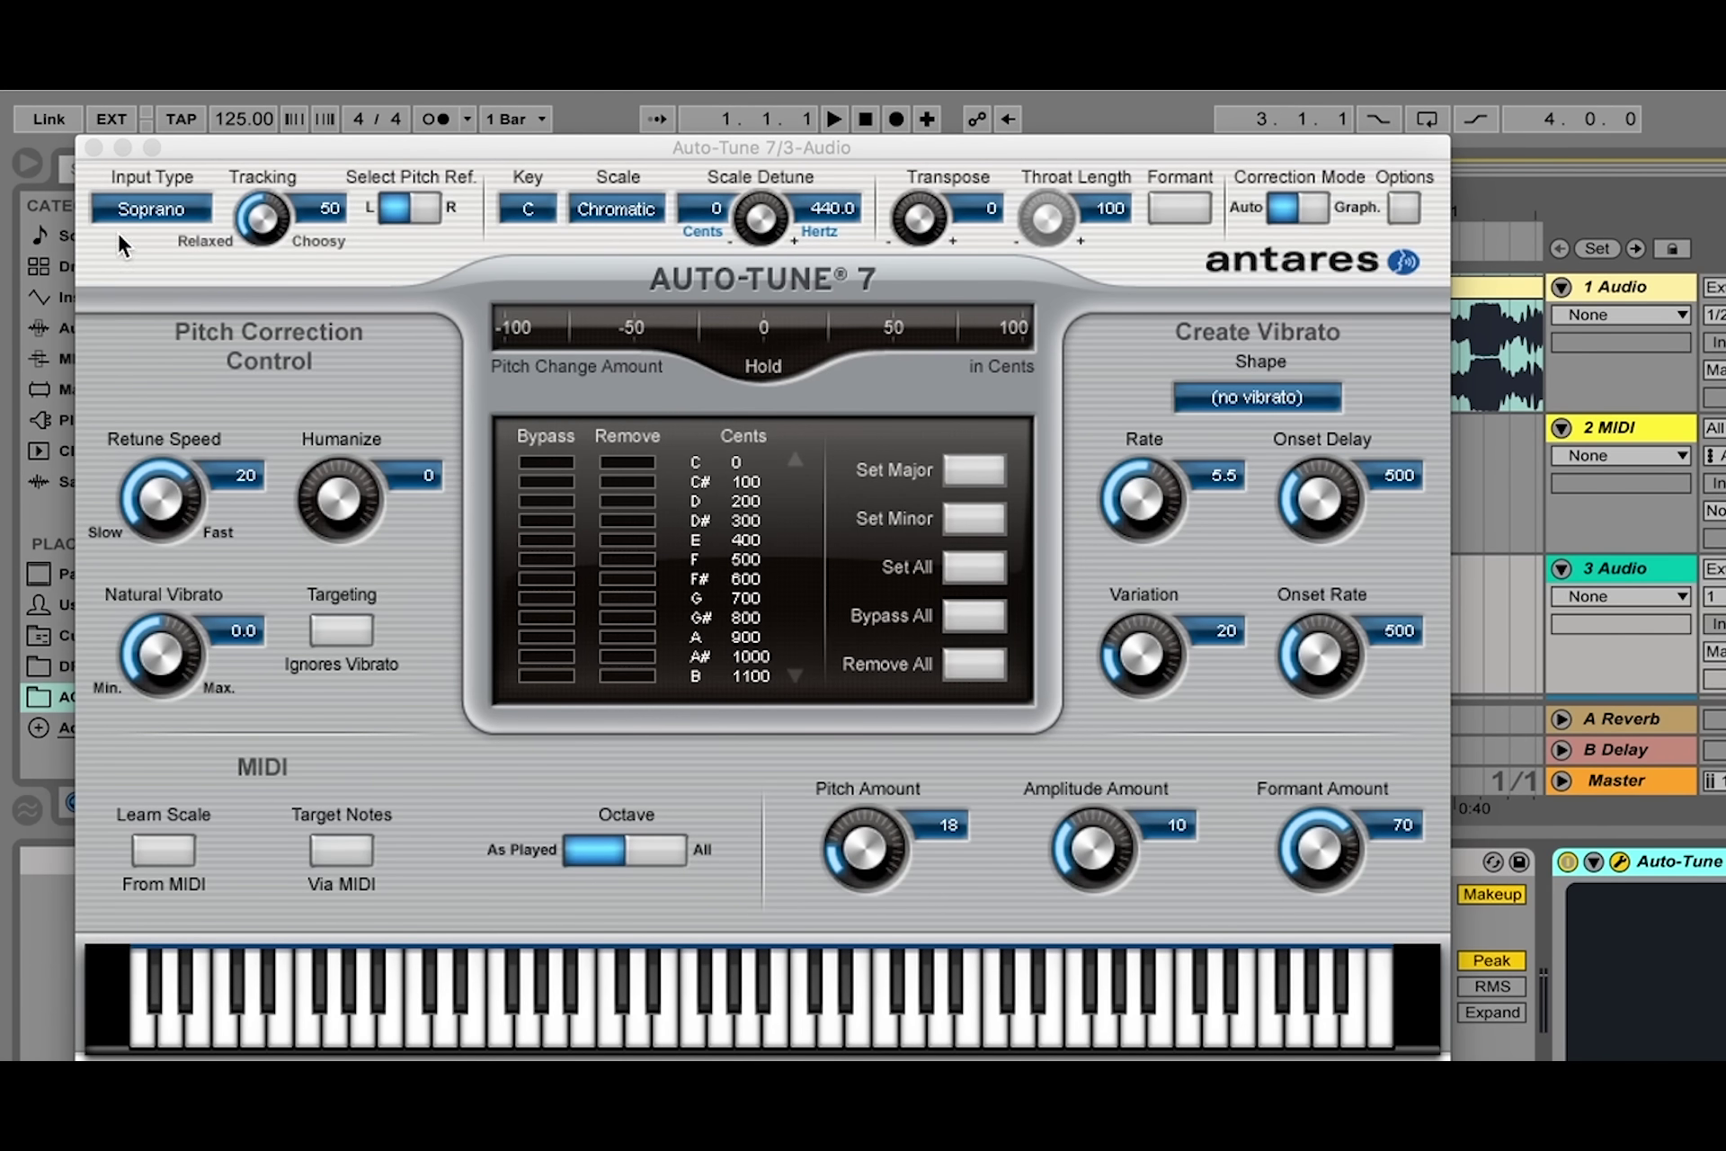
{"action": "left_click", "coordinate": [137, 213]}
{"action": "left_click", "coordinate": [246, 274]}
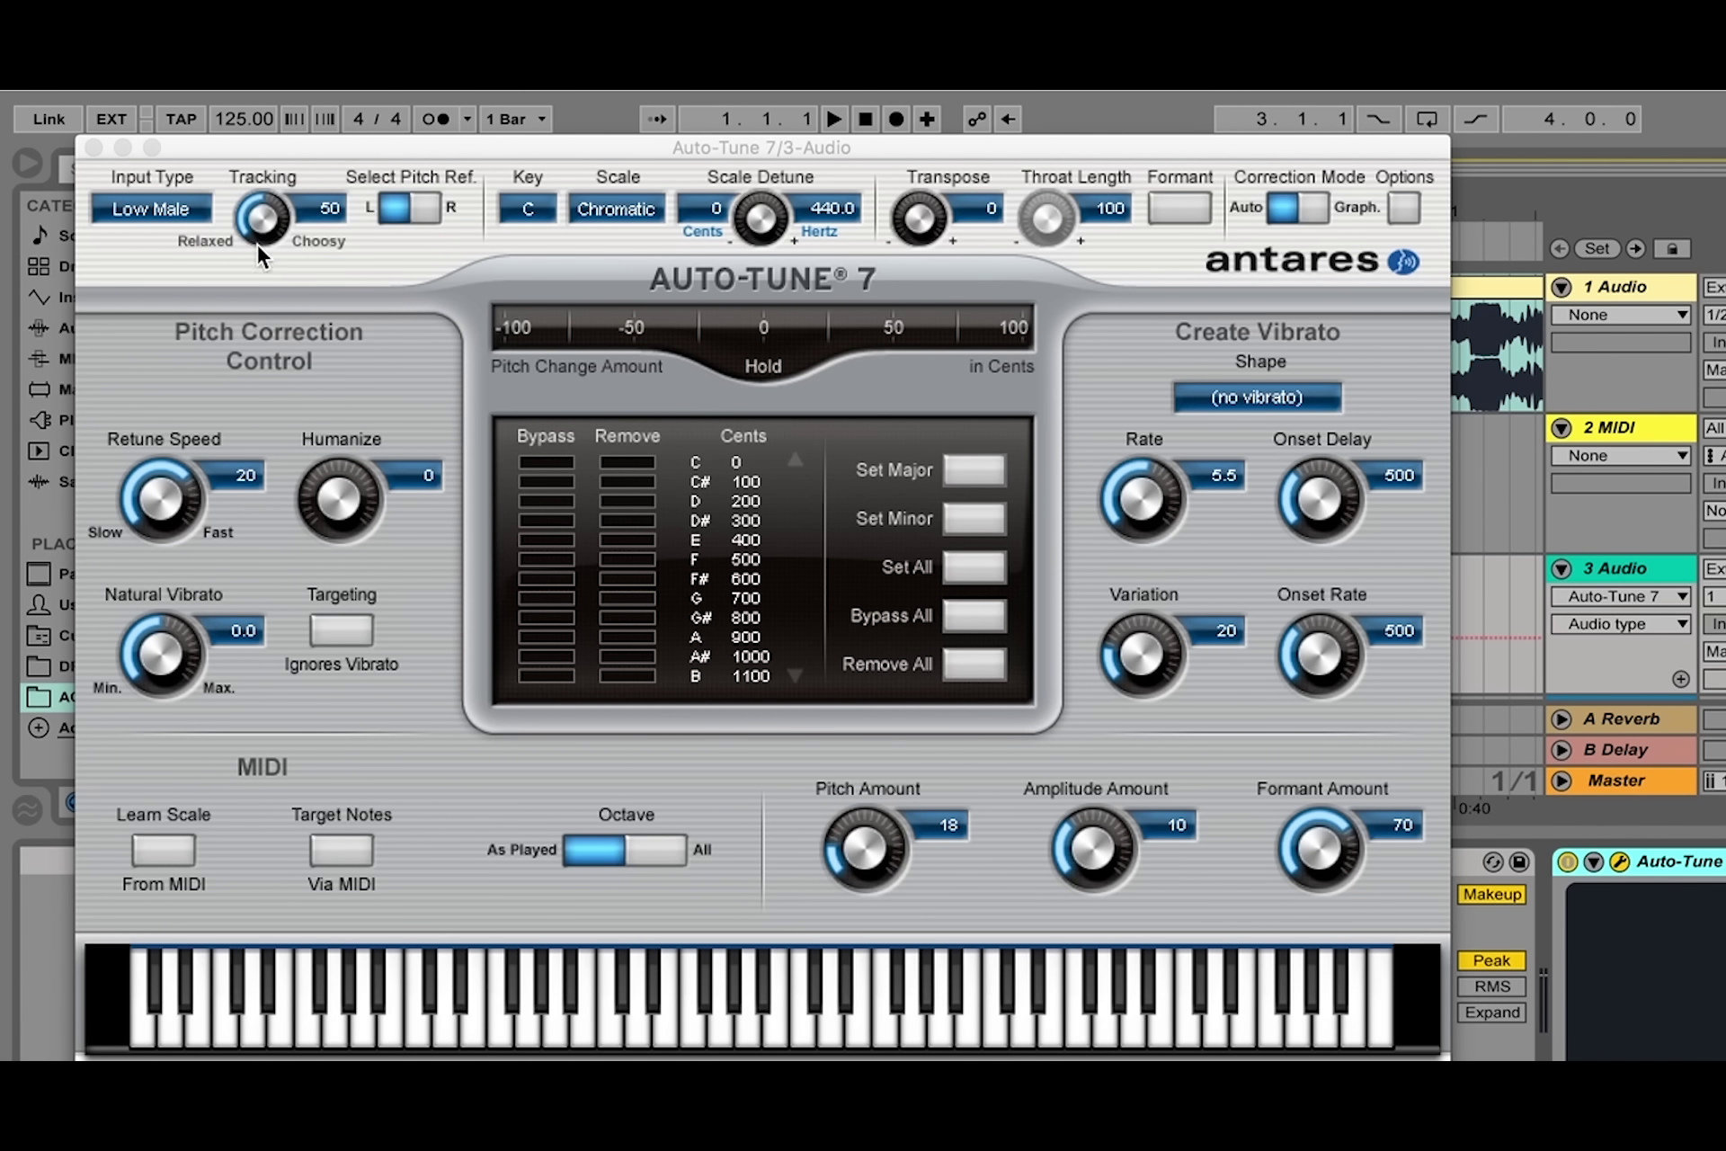
{"action": "left_click_drag", "start_coordinate": [262, 234], "coordinate": [261, 153]}
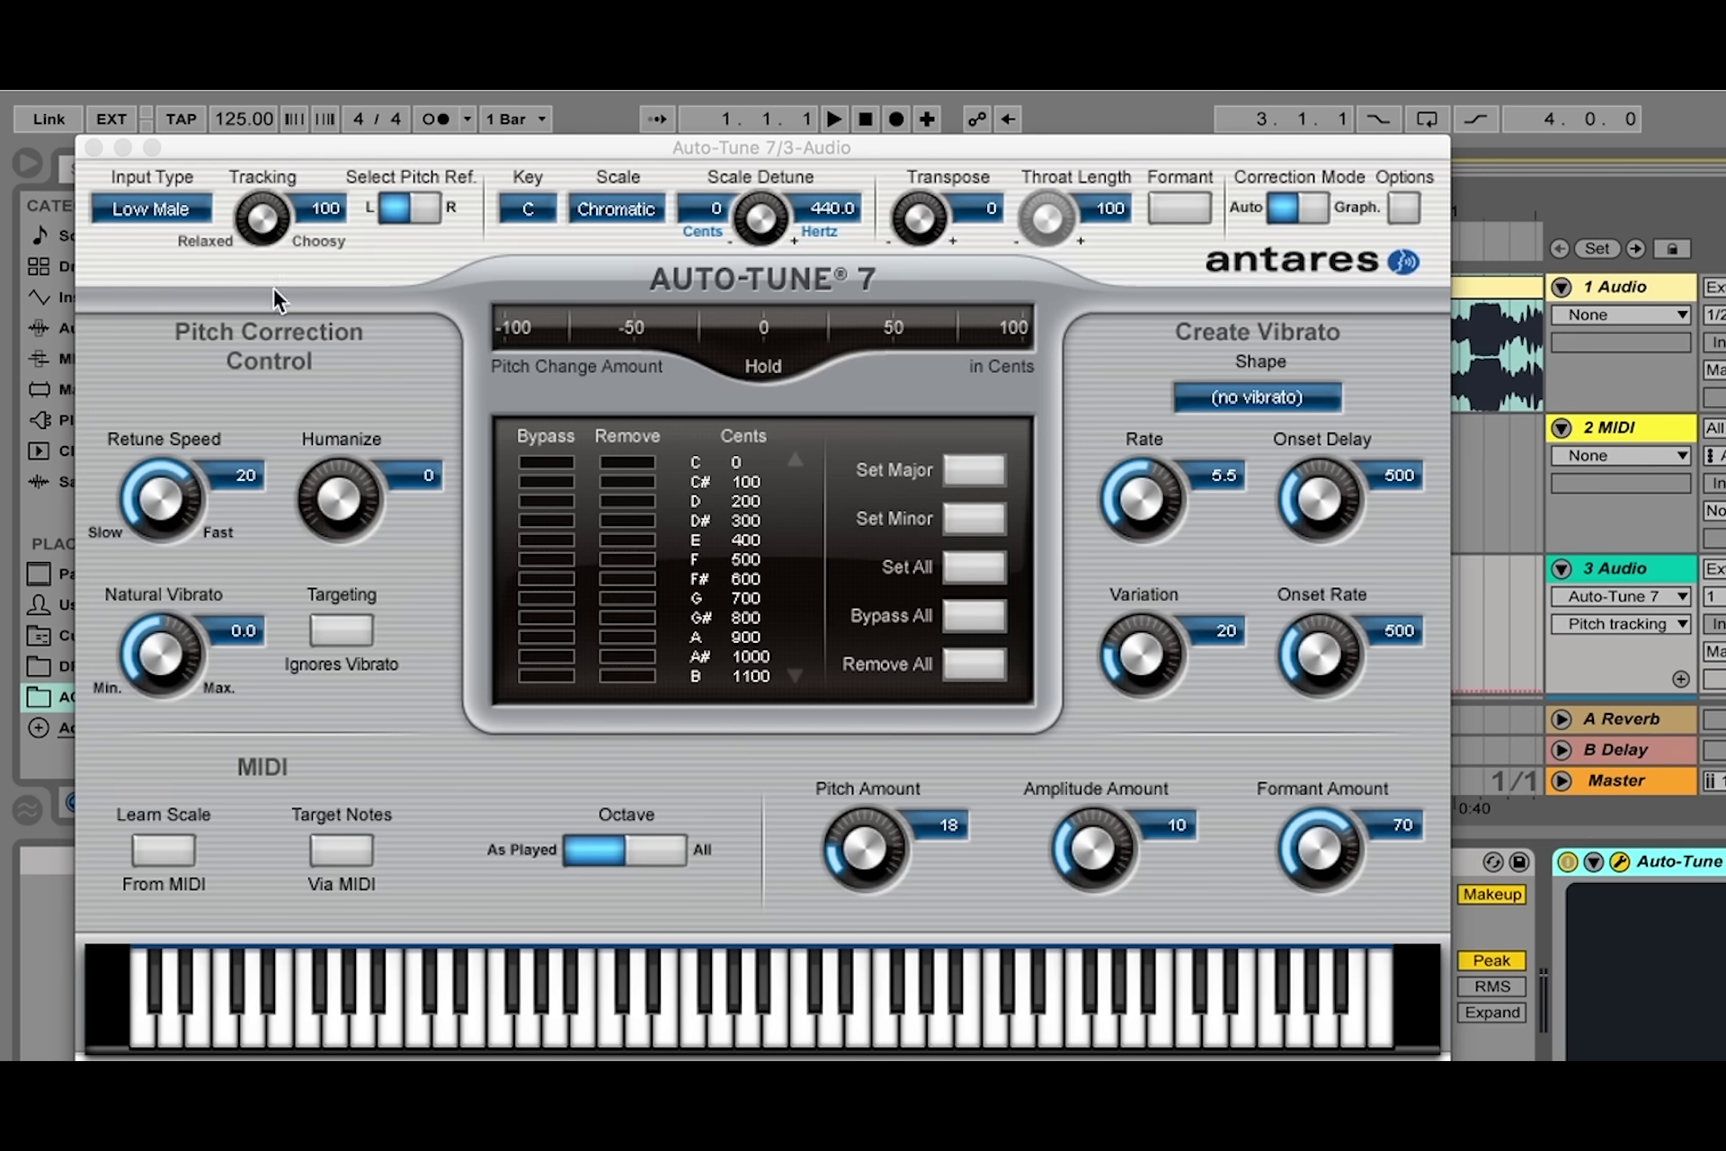
{"action": "left_click", "coordinate": [536, 209]}
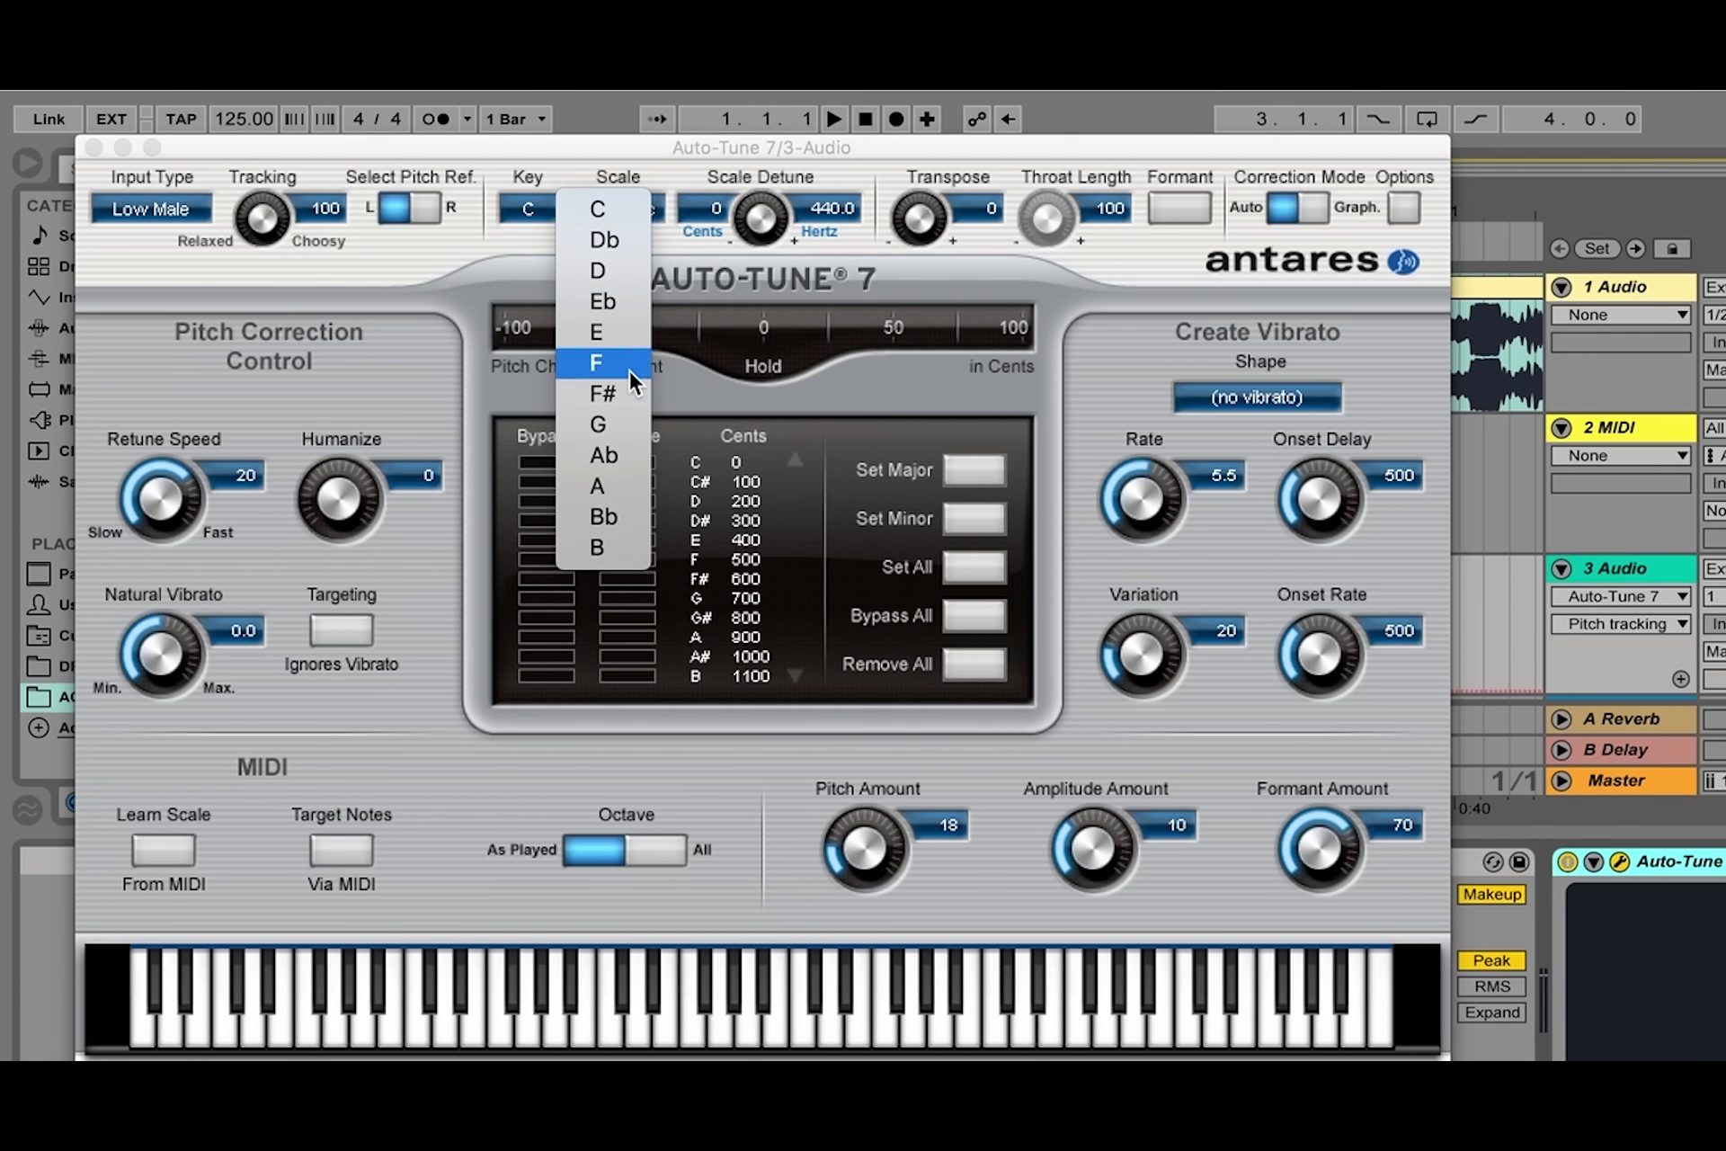
Set Auto-Tune 7's key to B and its scale to Minor.
{"action": "left_click", "coordinate": [607, 548]}
{"action": "left_click", "coordinate": [622, 207]}
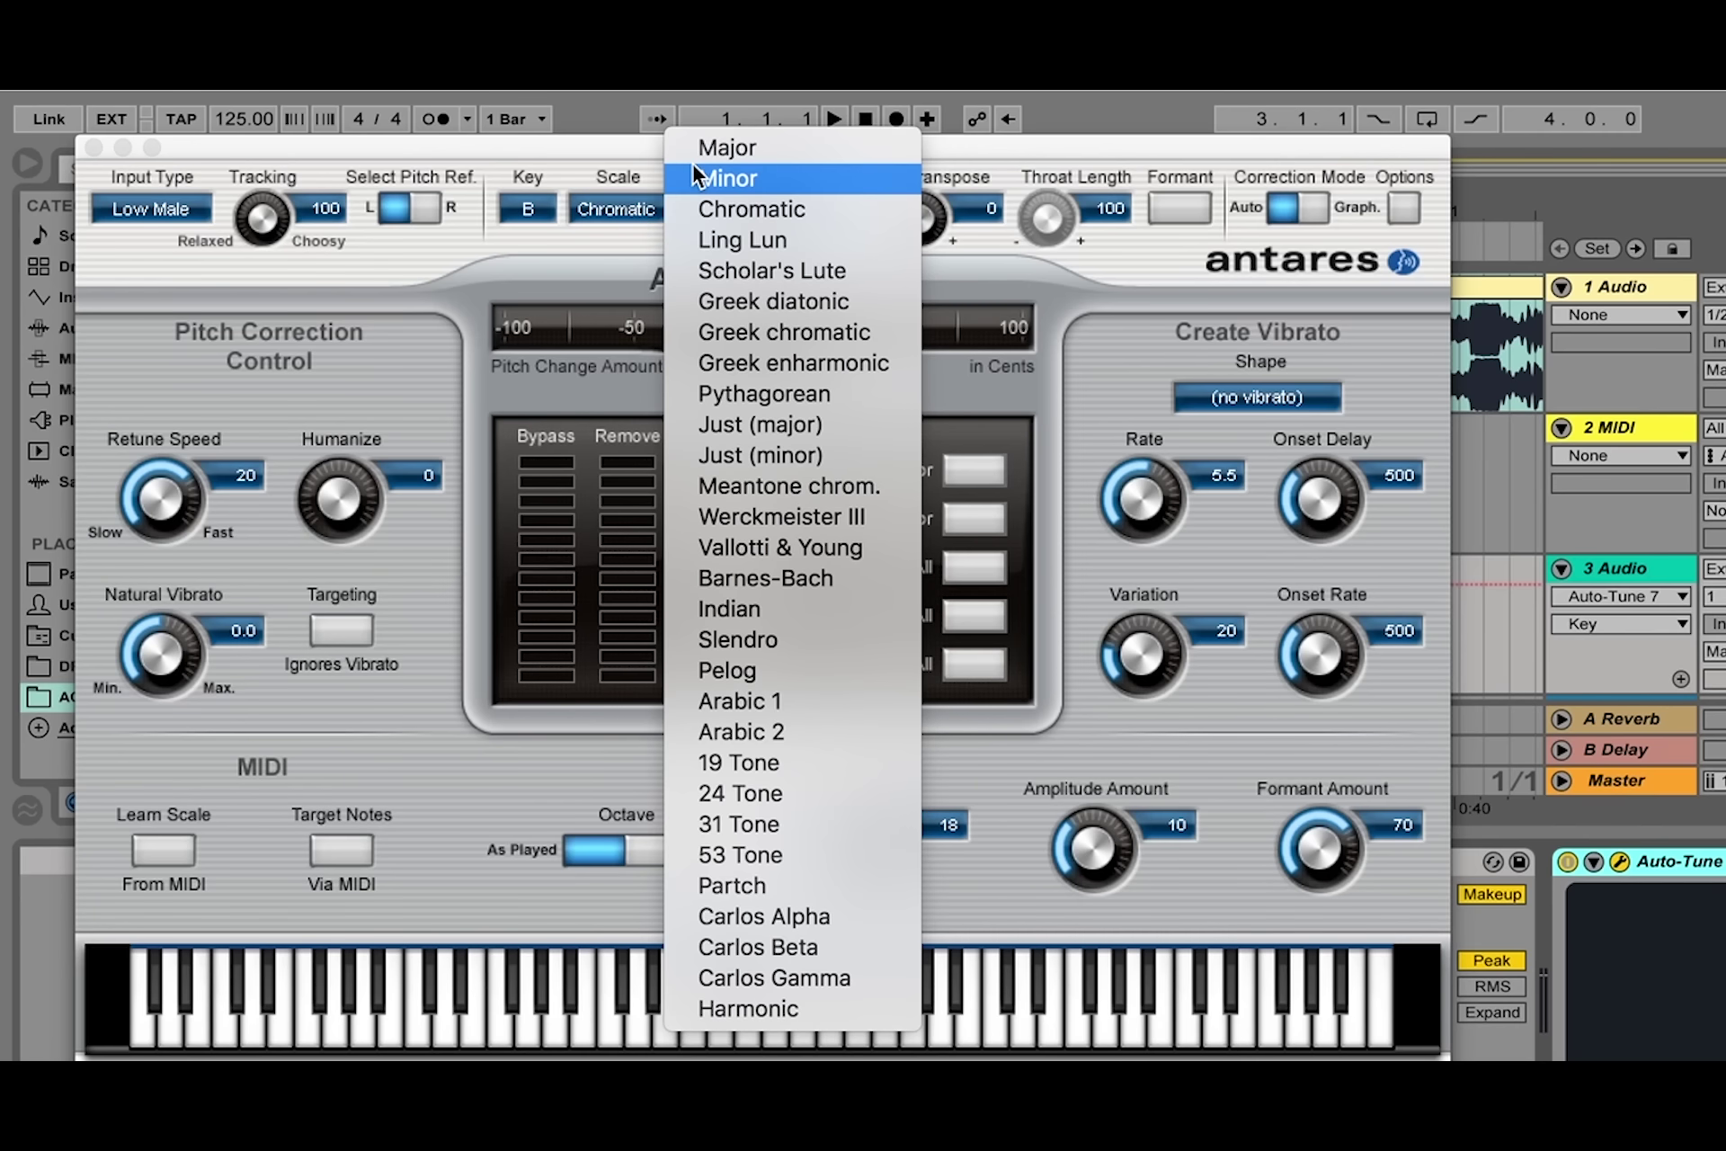
{"action": "left_click", "coordinate": [710, 178]}
{"action": "left_click_drag", "start_coordinate": [914, 148], "coordinate": [1137, 115]}
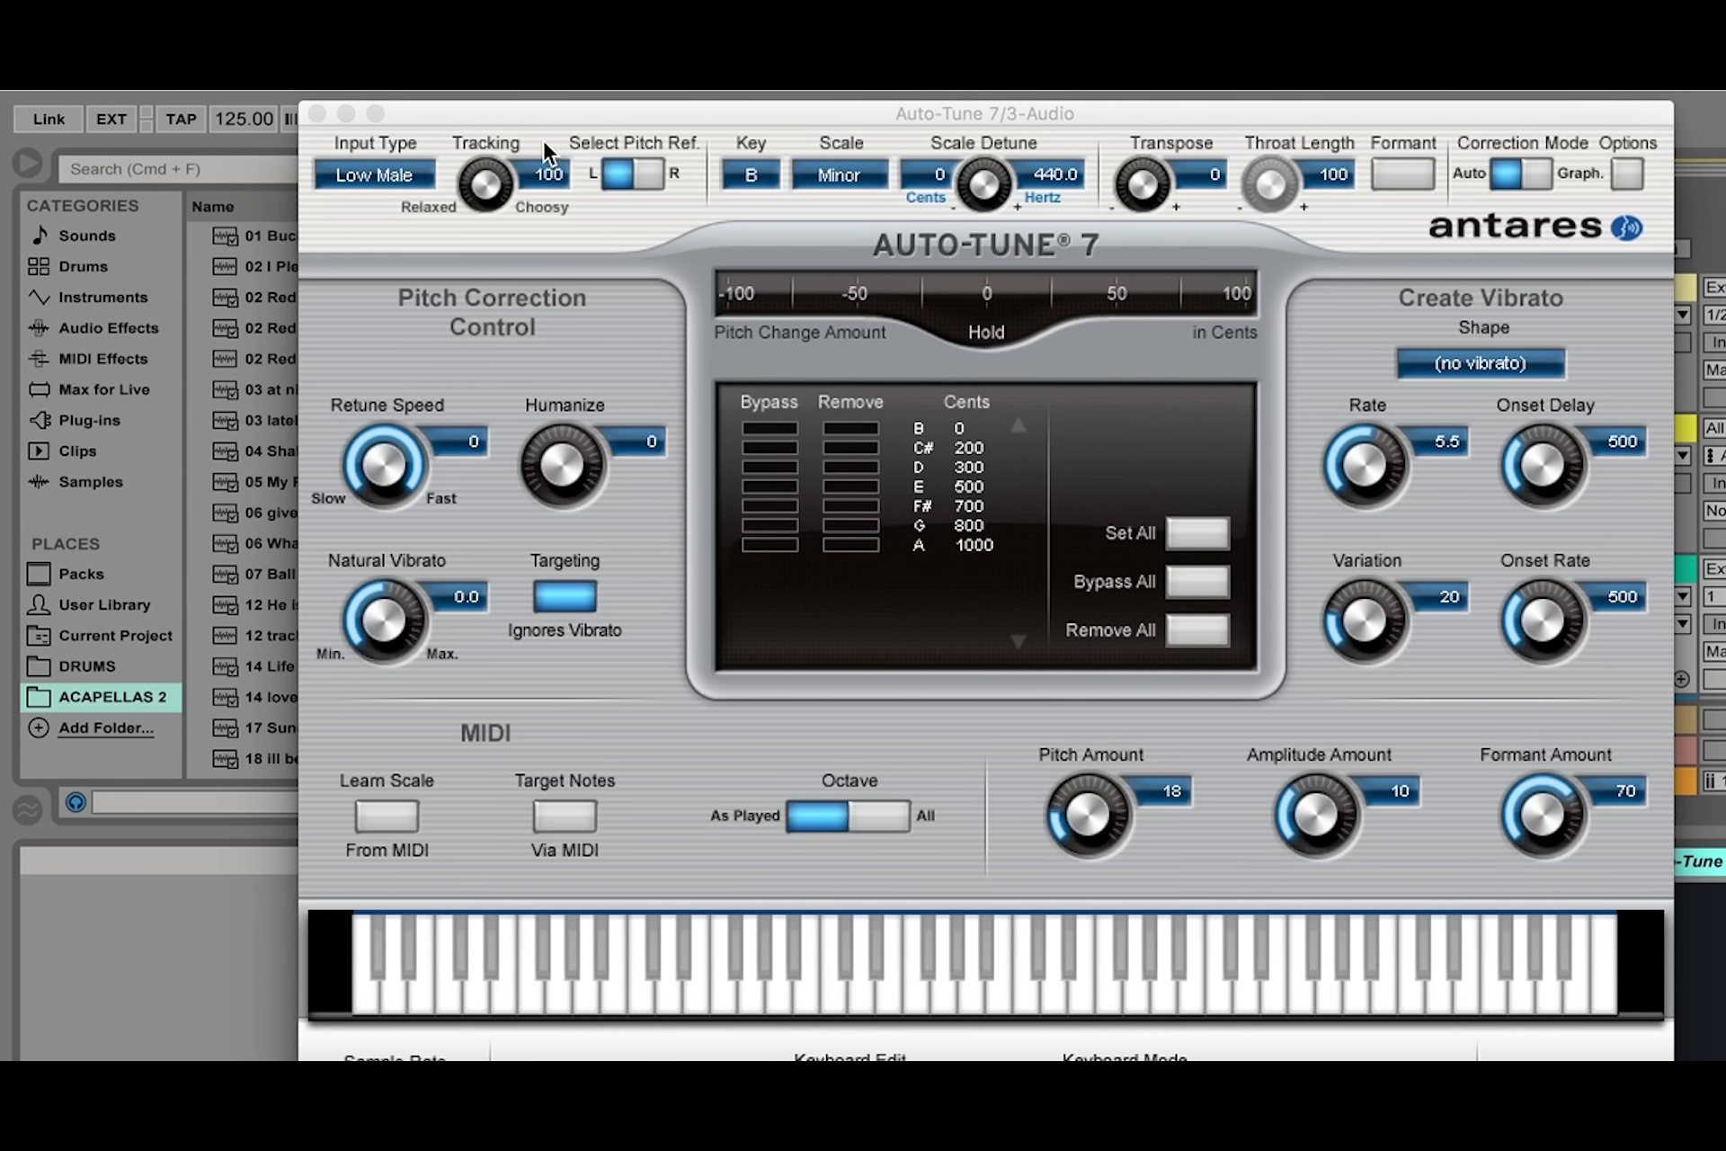
{"action": "left_click_drag", "start_coordinate": [526, 105], "coordinate": [599, 408]}
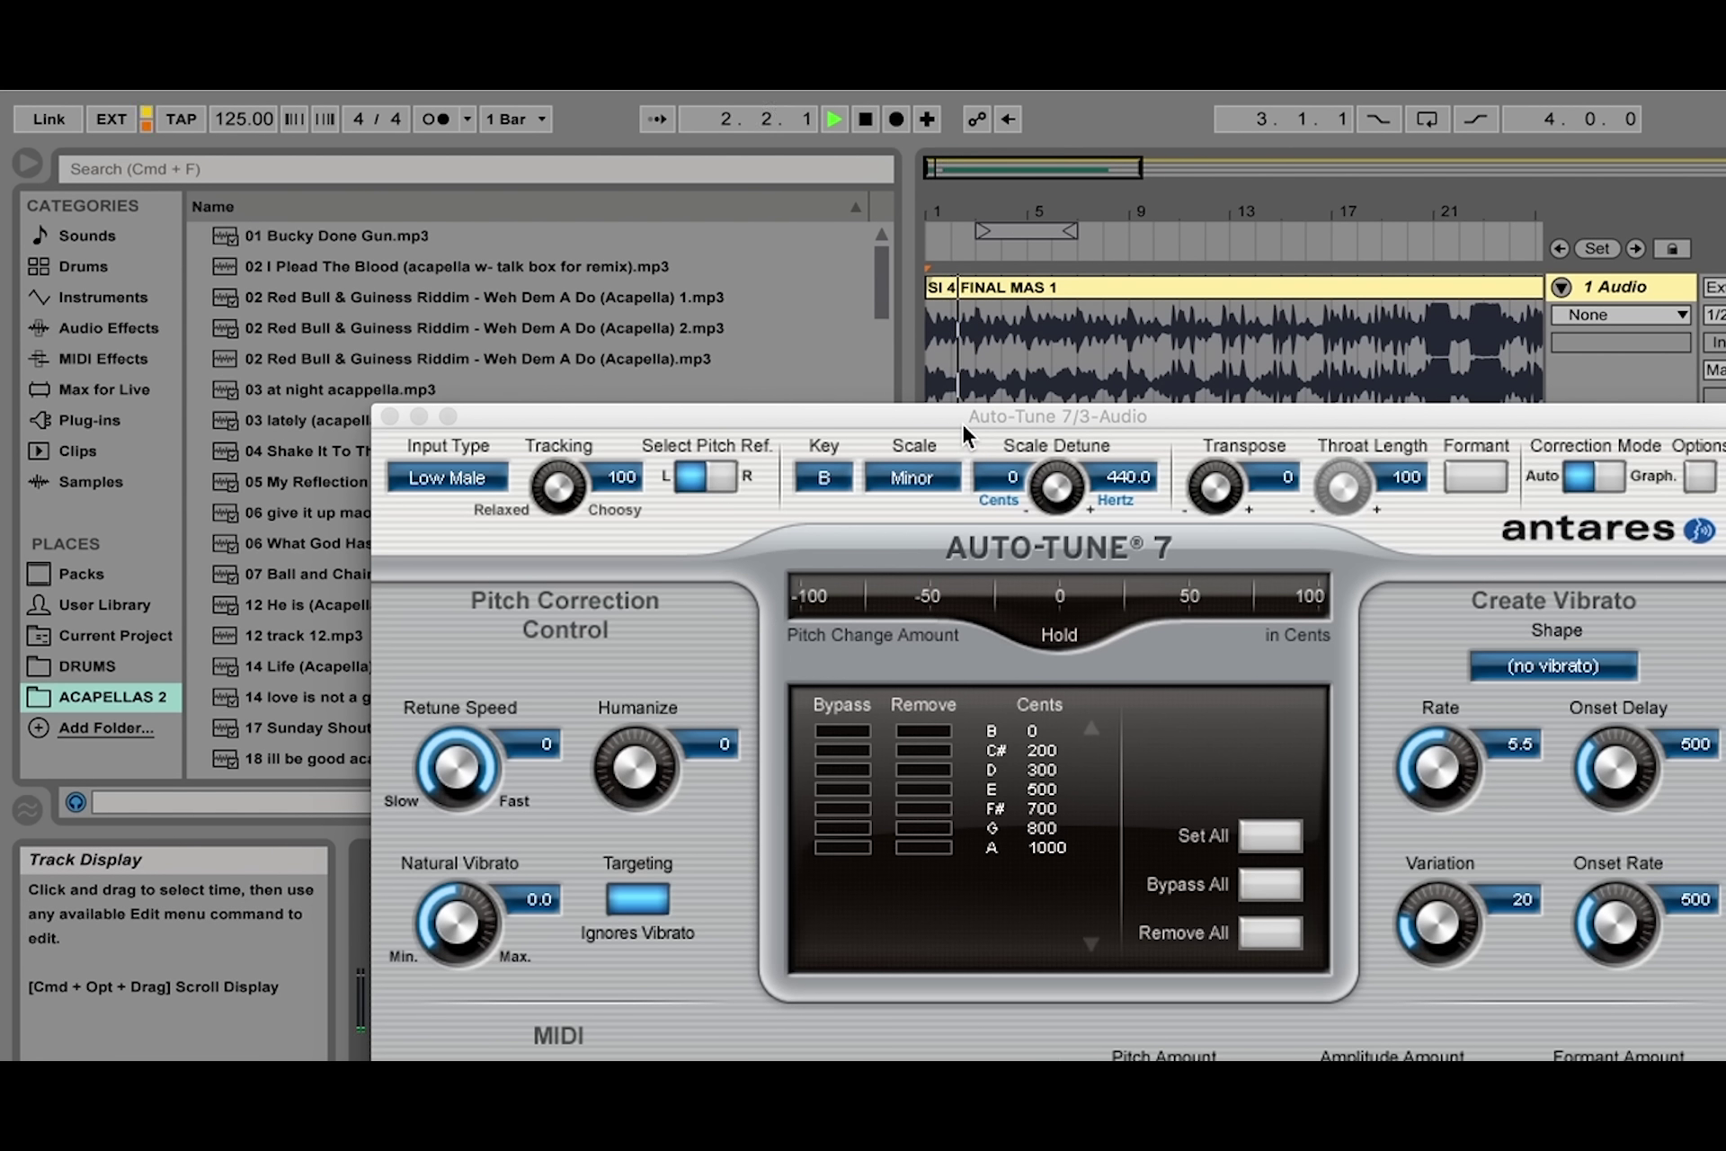
{"action": "left_click_drag", "start_coordinate": [978, 416], "coordinate": [1090, 730]}
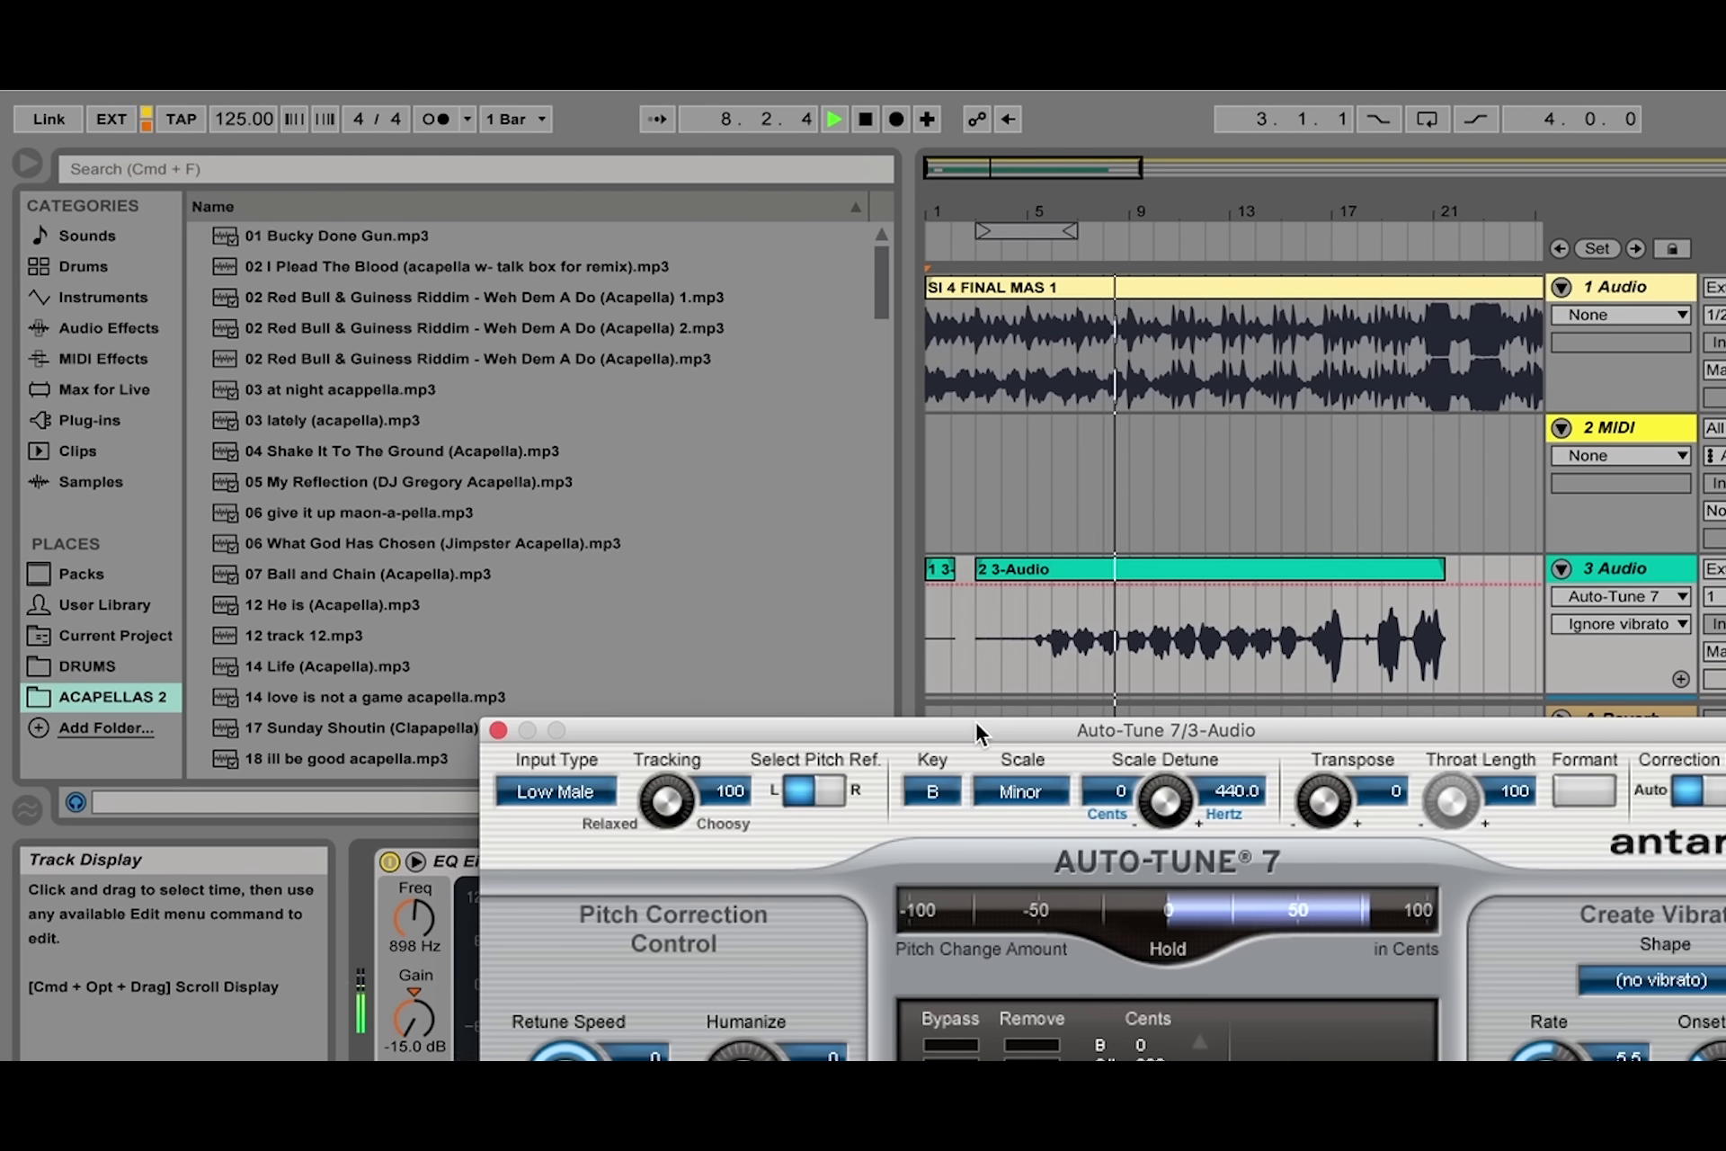
{"action": "left_click_drag", "start_coordinate": [976, 725], "coordinate": [763, 622]}
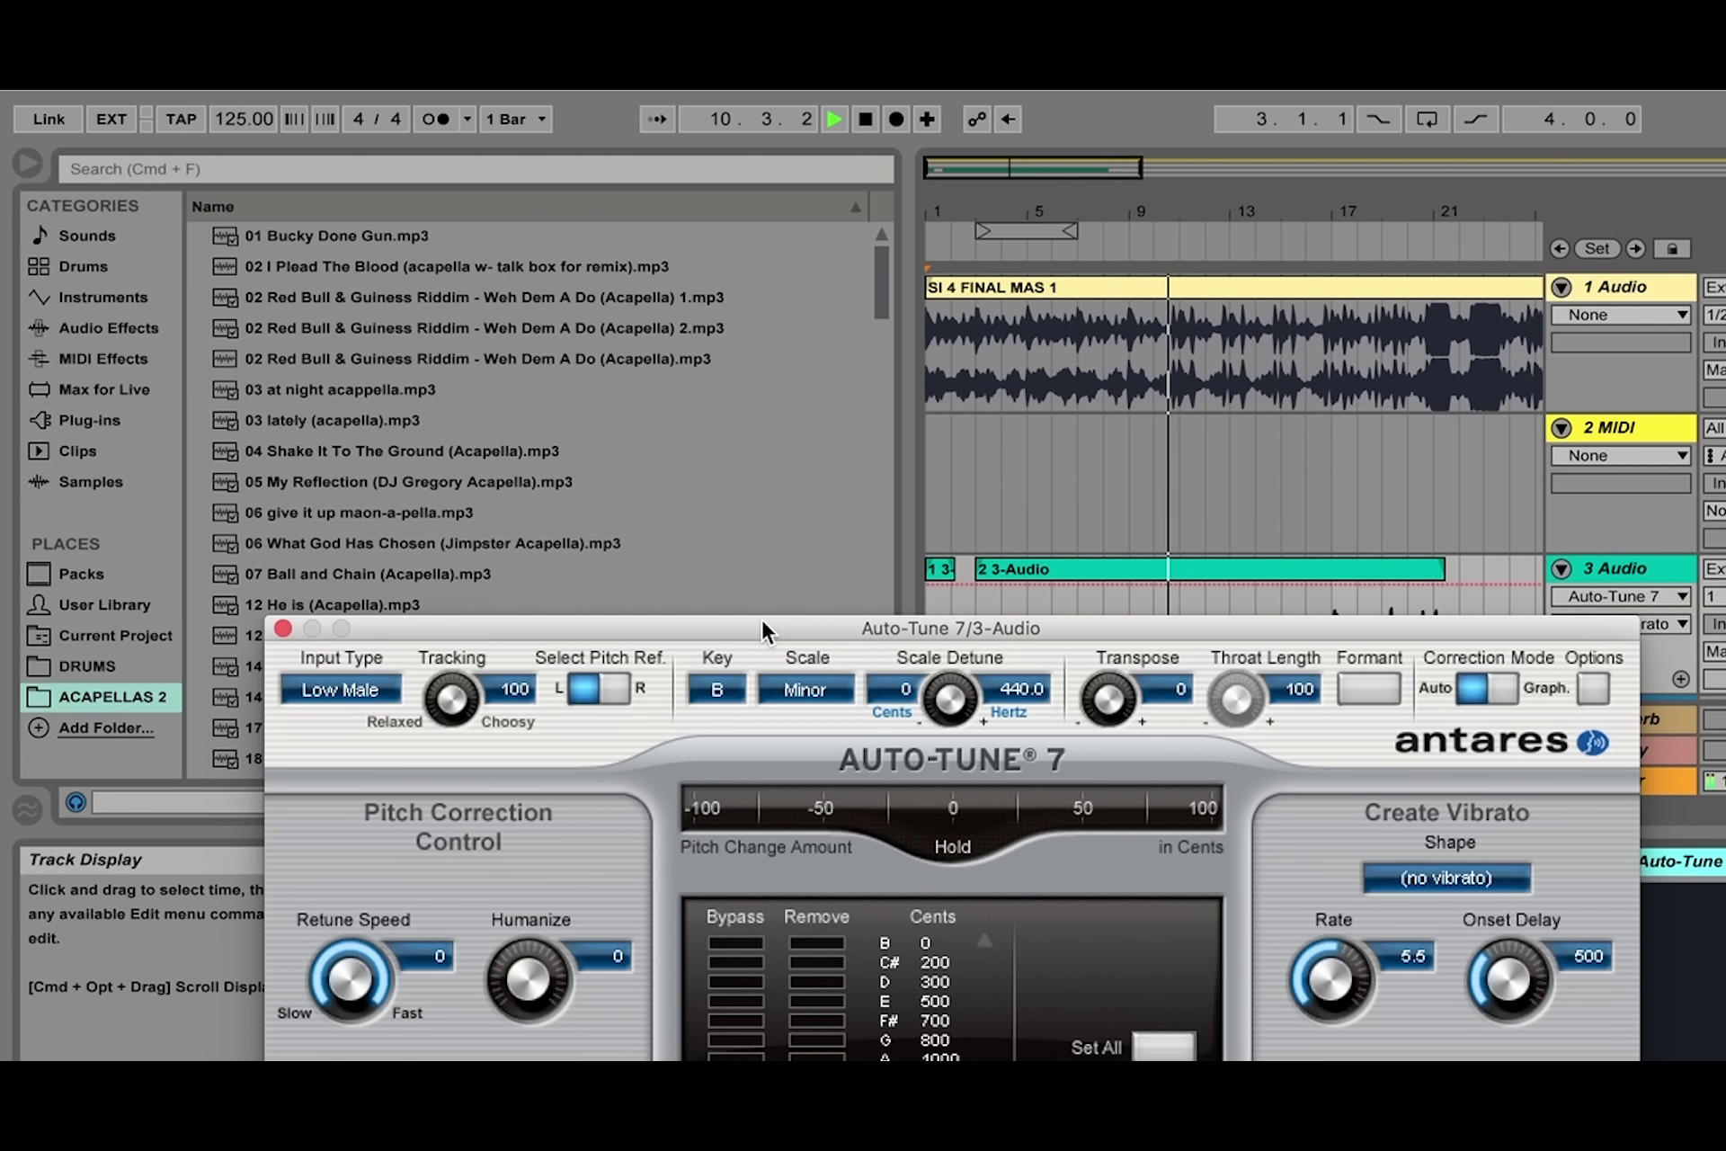
{"action": "left_click_drag", "start_coordinate": [763, 622], "coordinate": [616, 362]}
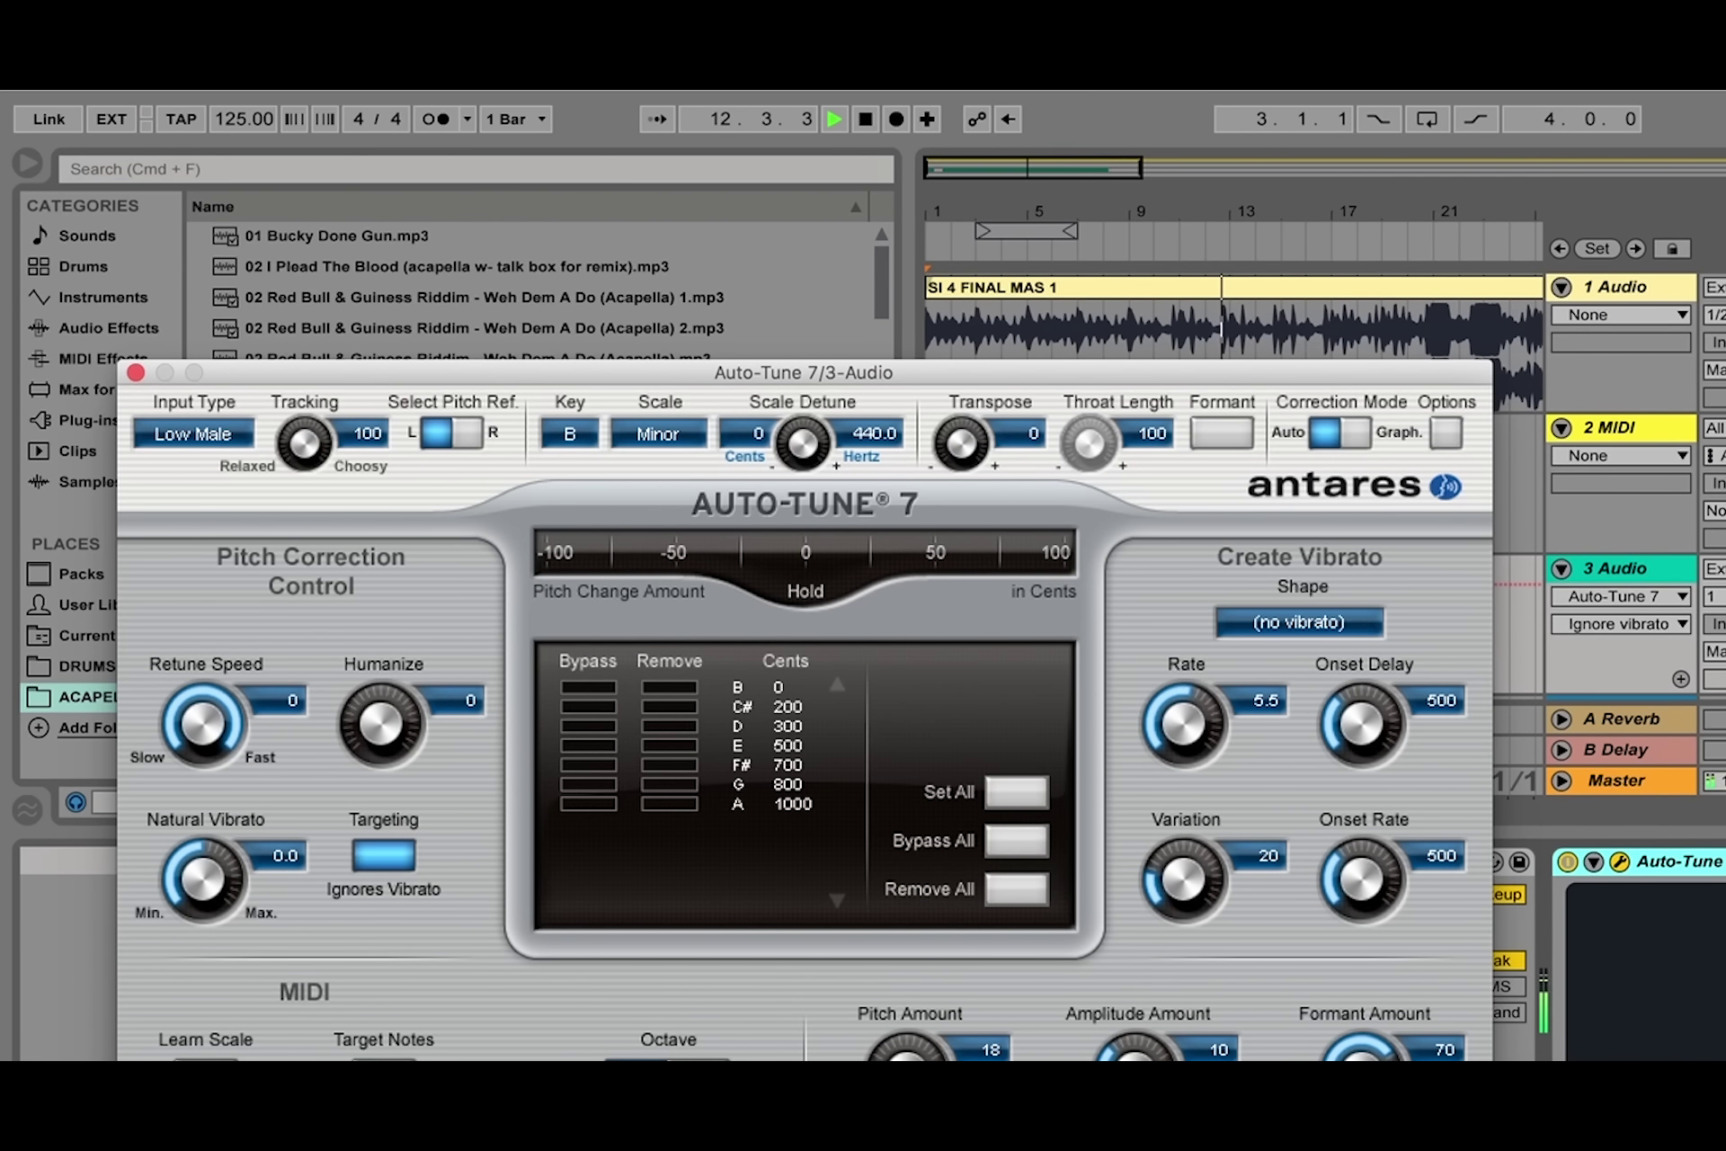
{"action": "left_click_drag", "start_coordinate": [576, 366], "coordinate": [1203, 99]}
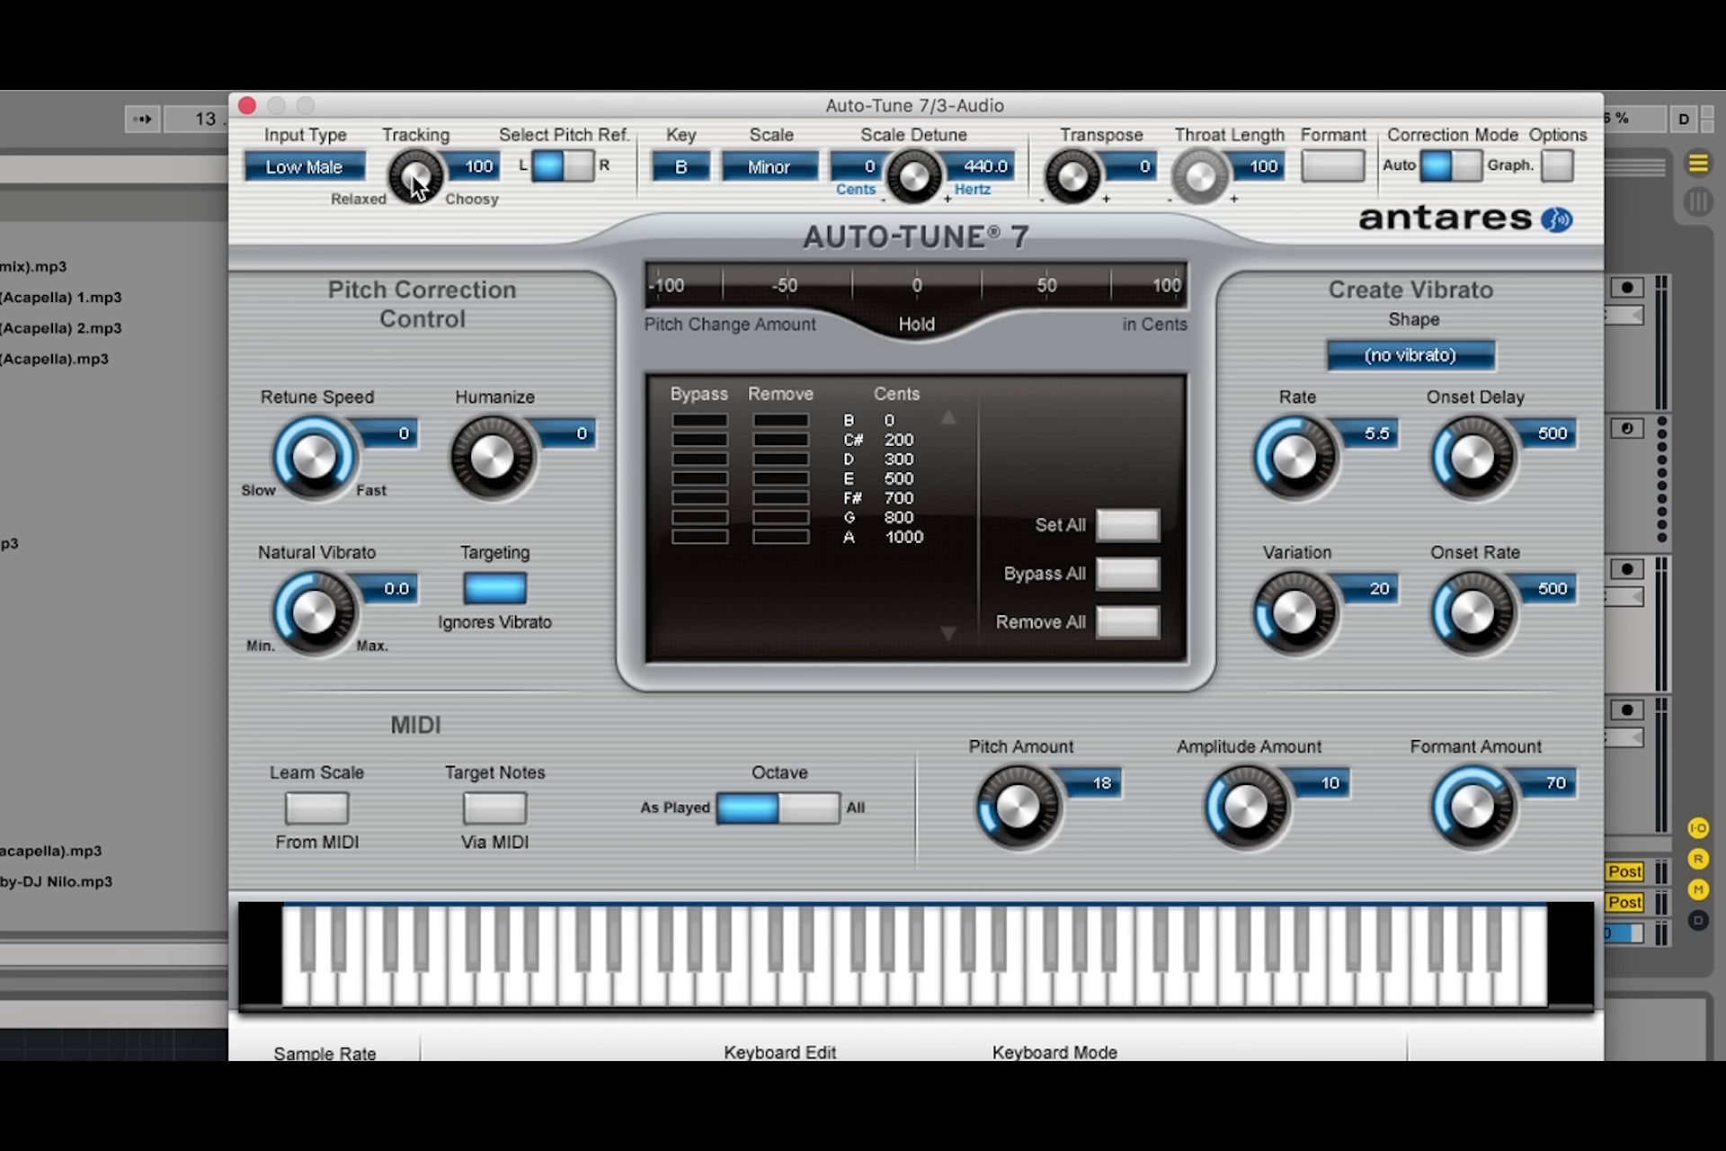
Lower Auto-Tune 7's Tracking to 44 and raise Retune Speed to 54.
{"action": "left_click_drag", "start_coordinate": [416, 184], "coordinate": [390, 82]}
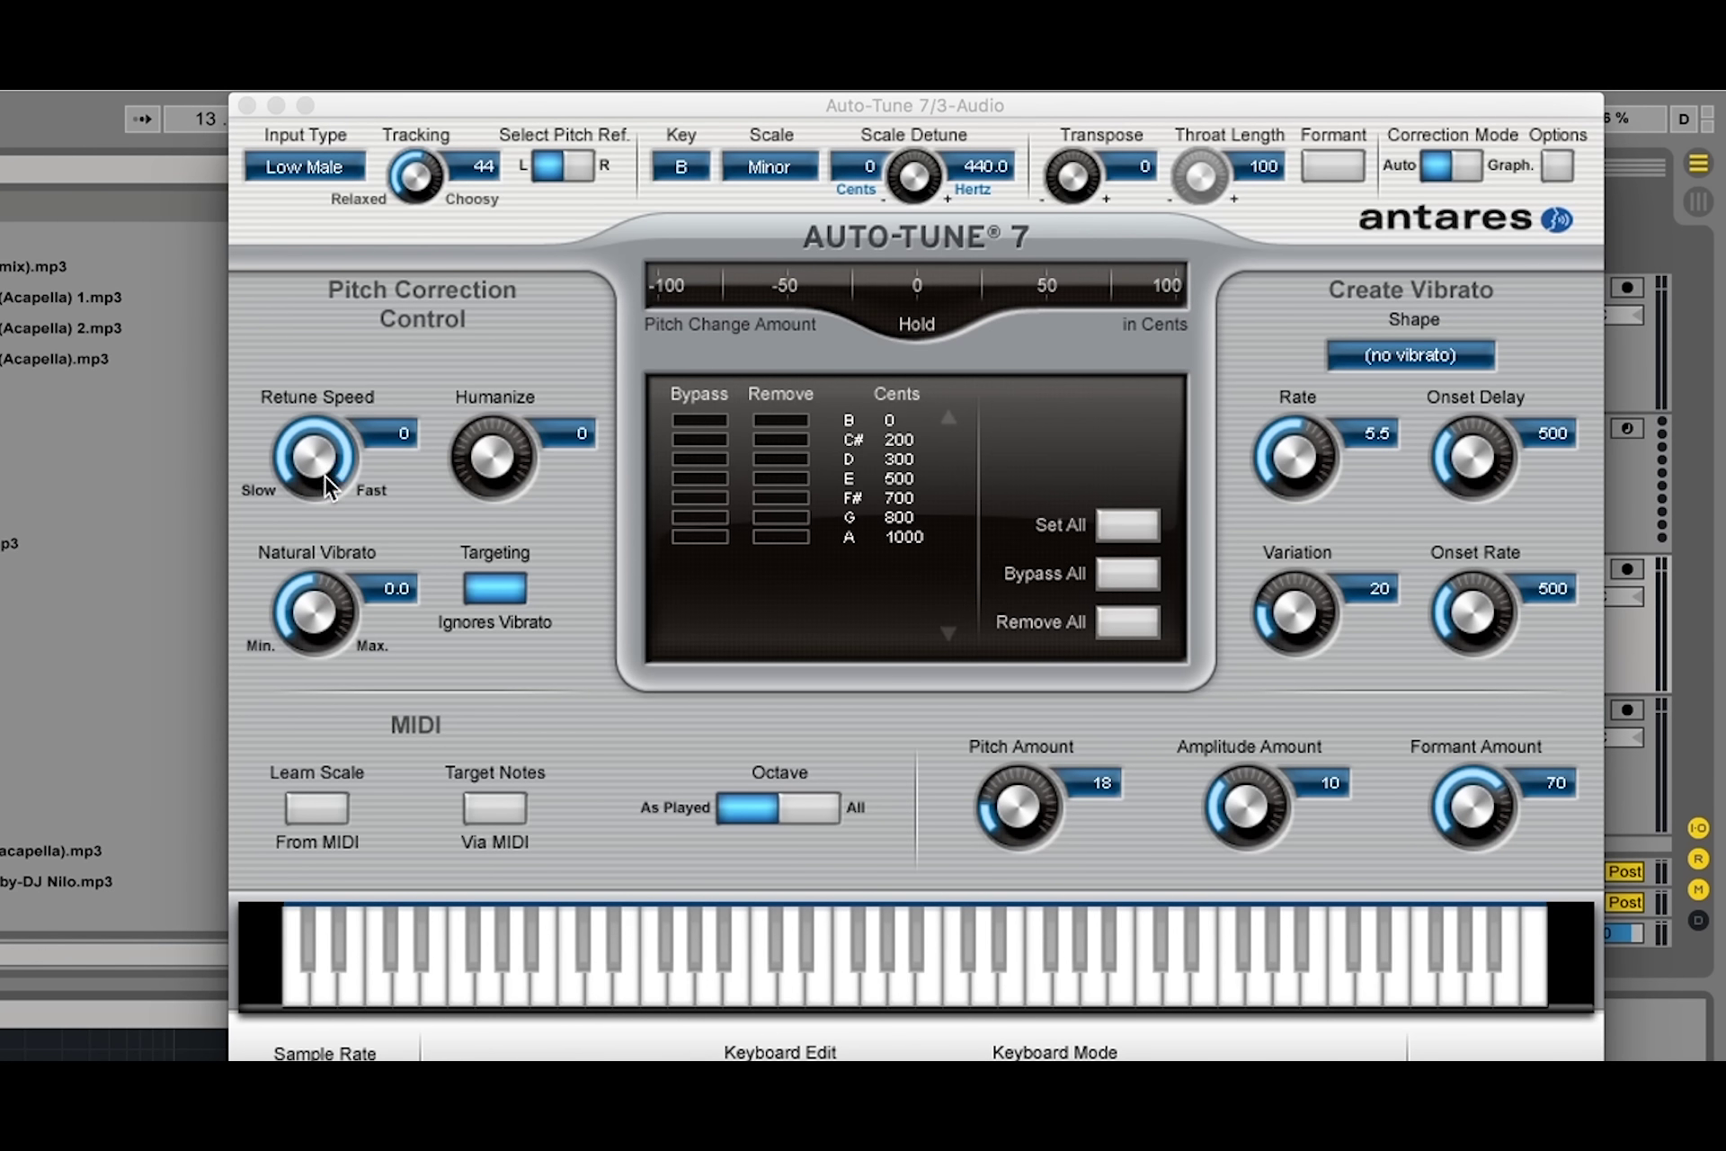
{"action": "left_click_drag", "start_coordinate": [328, 485], "coordinate": [340, 634]}
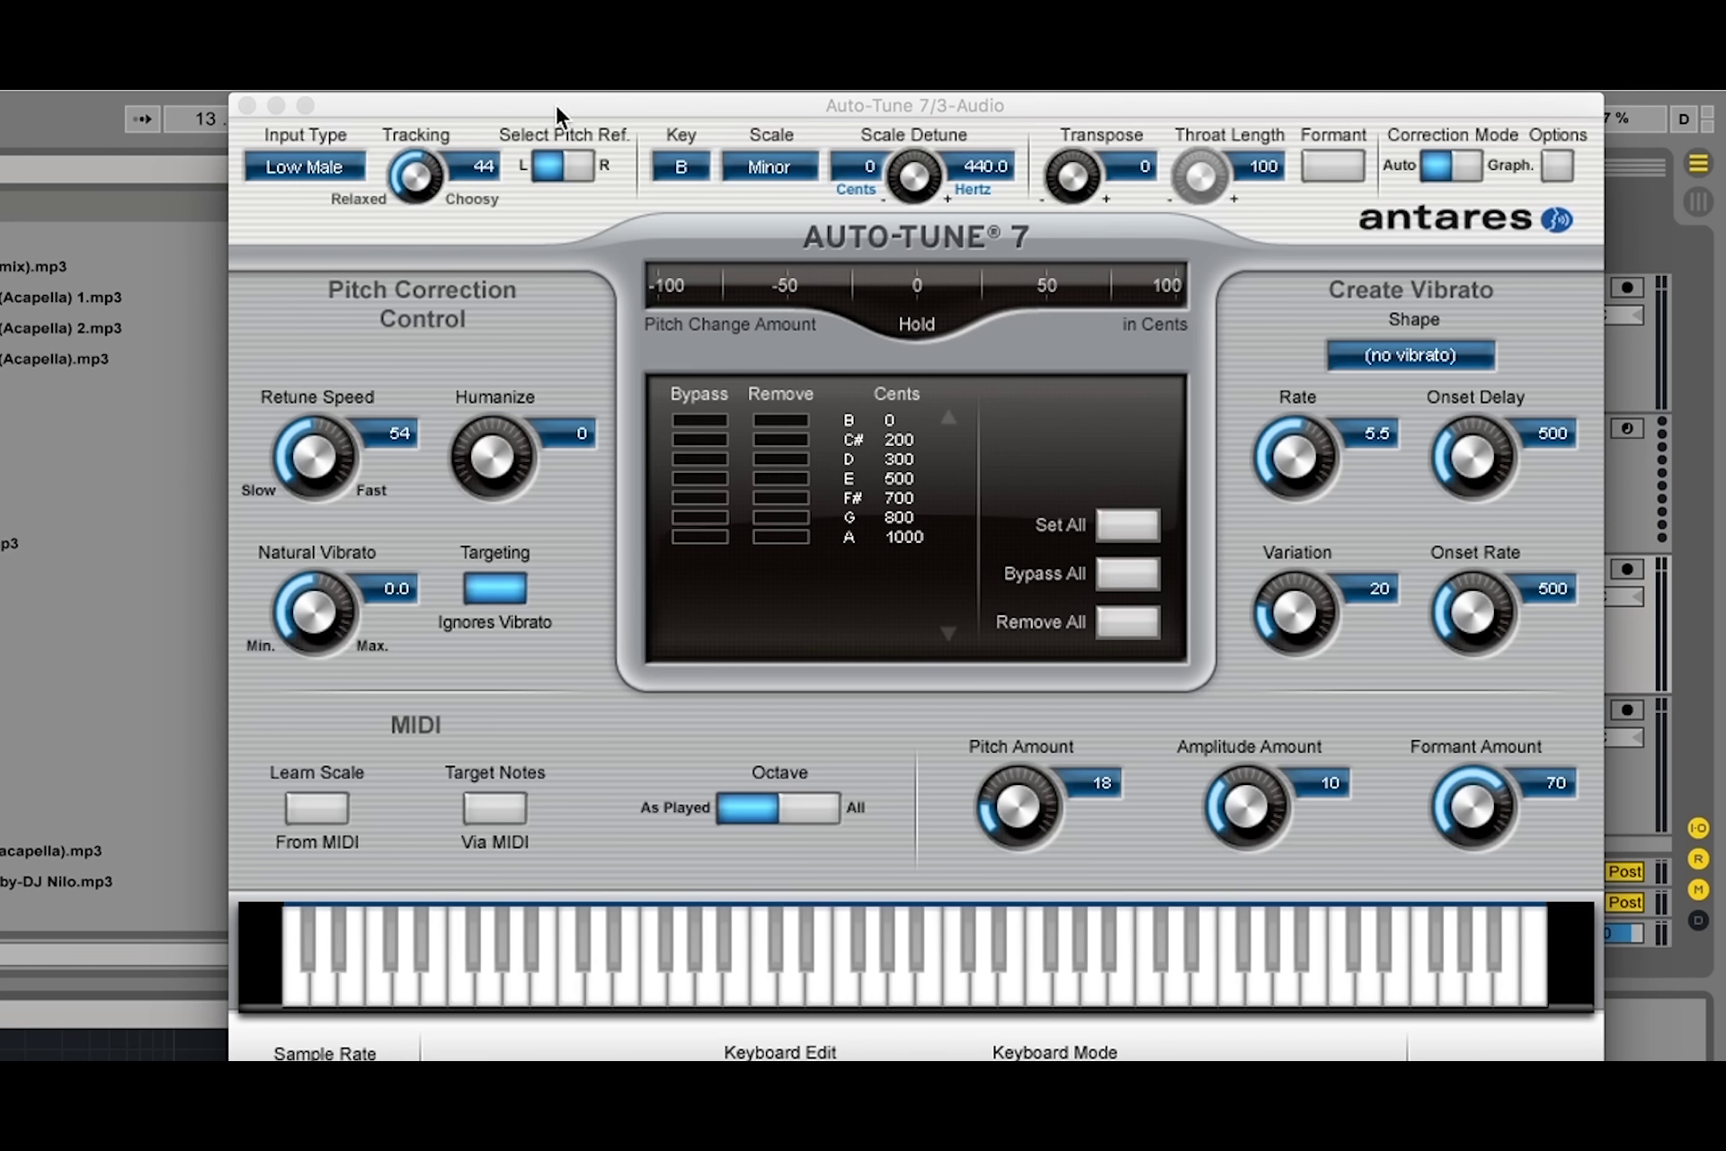
{"action": "left_click_drag", "start_coordinate": [554, 103], "coordinate": [677, 477]}
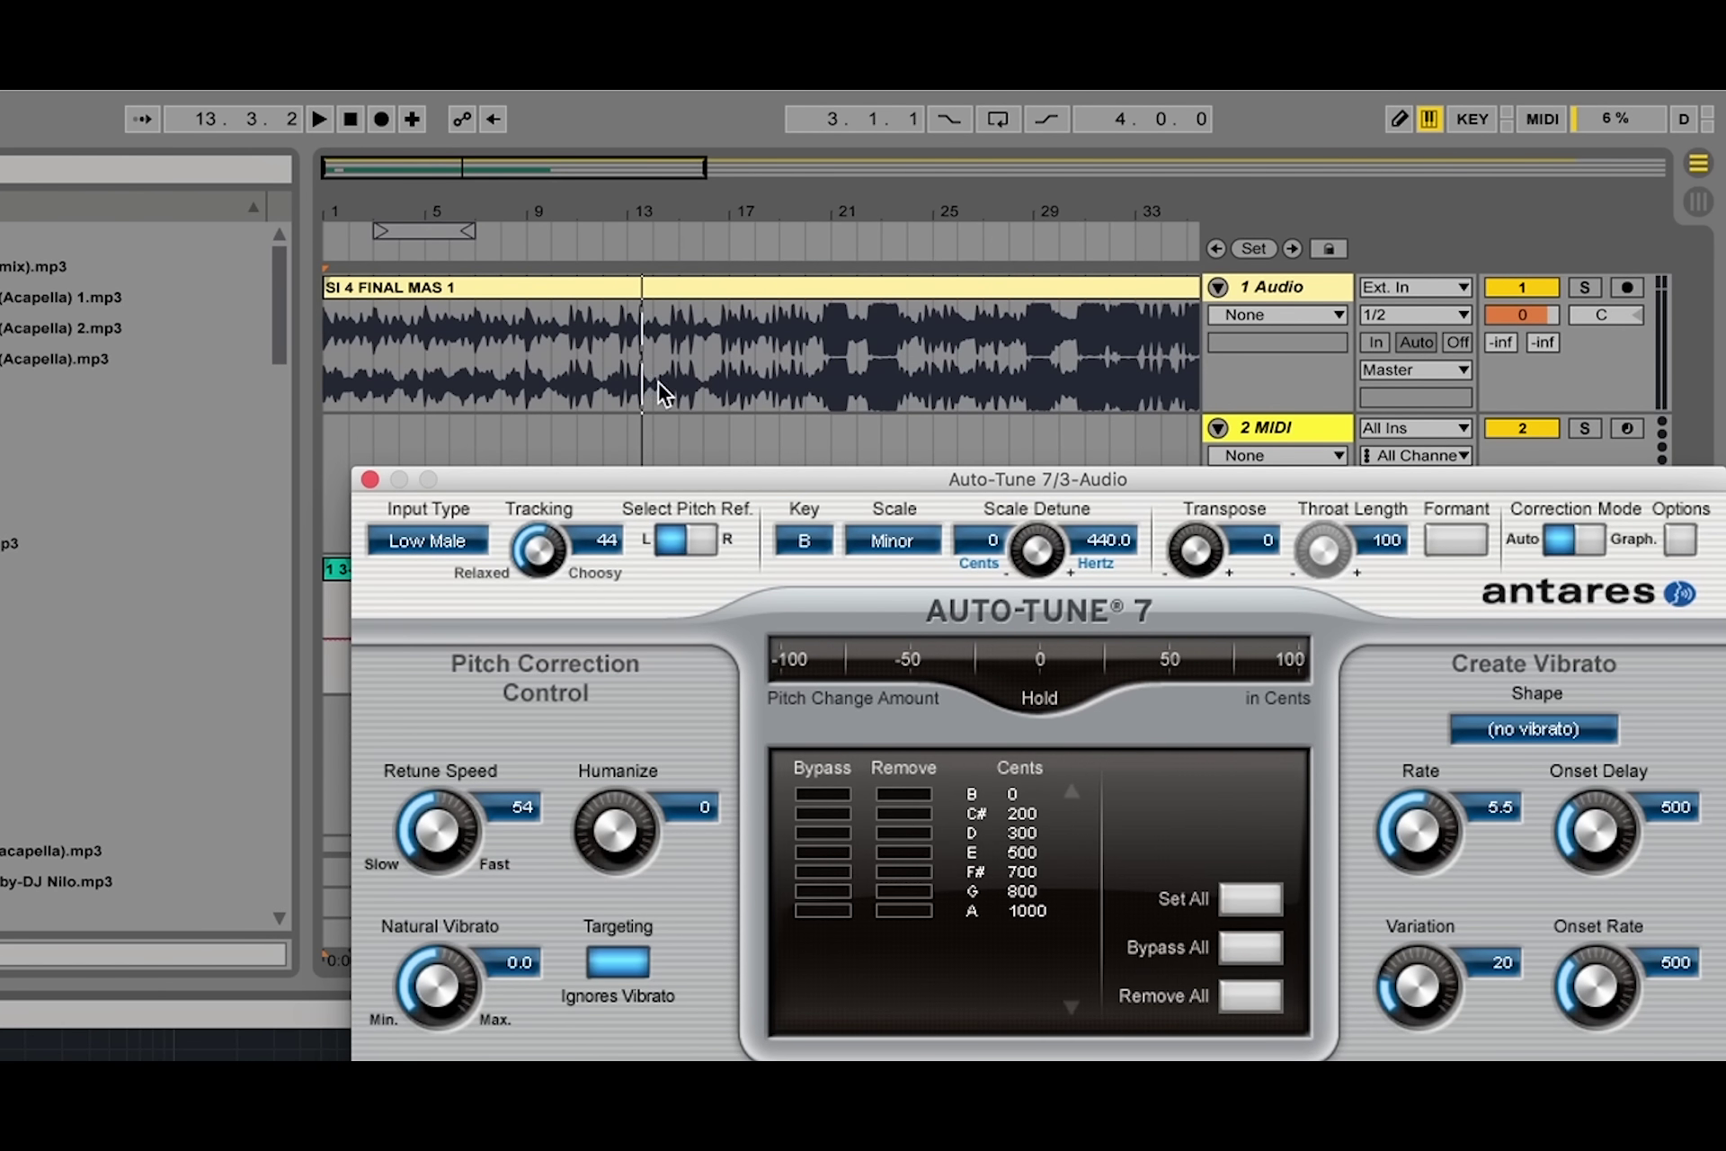
Play the vocal from near bar 13, lower Retune Speed to 32, then stop playback.
{"action": "left_click", "coordinate": [633, 373]}
{"action": "key", "text": "space"}
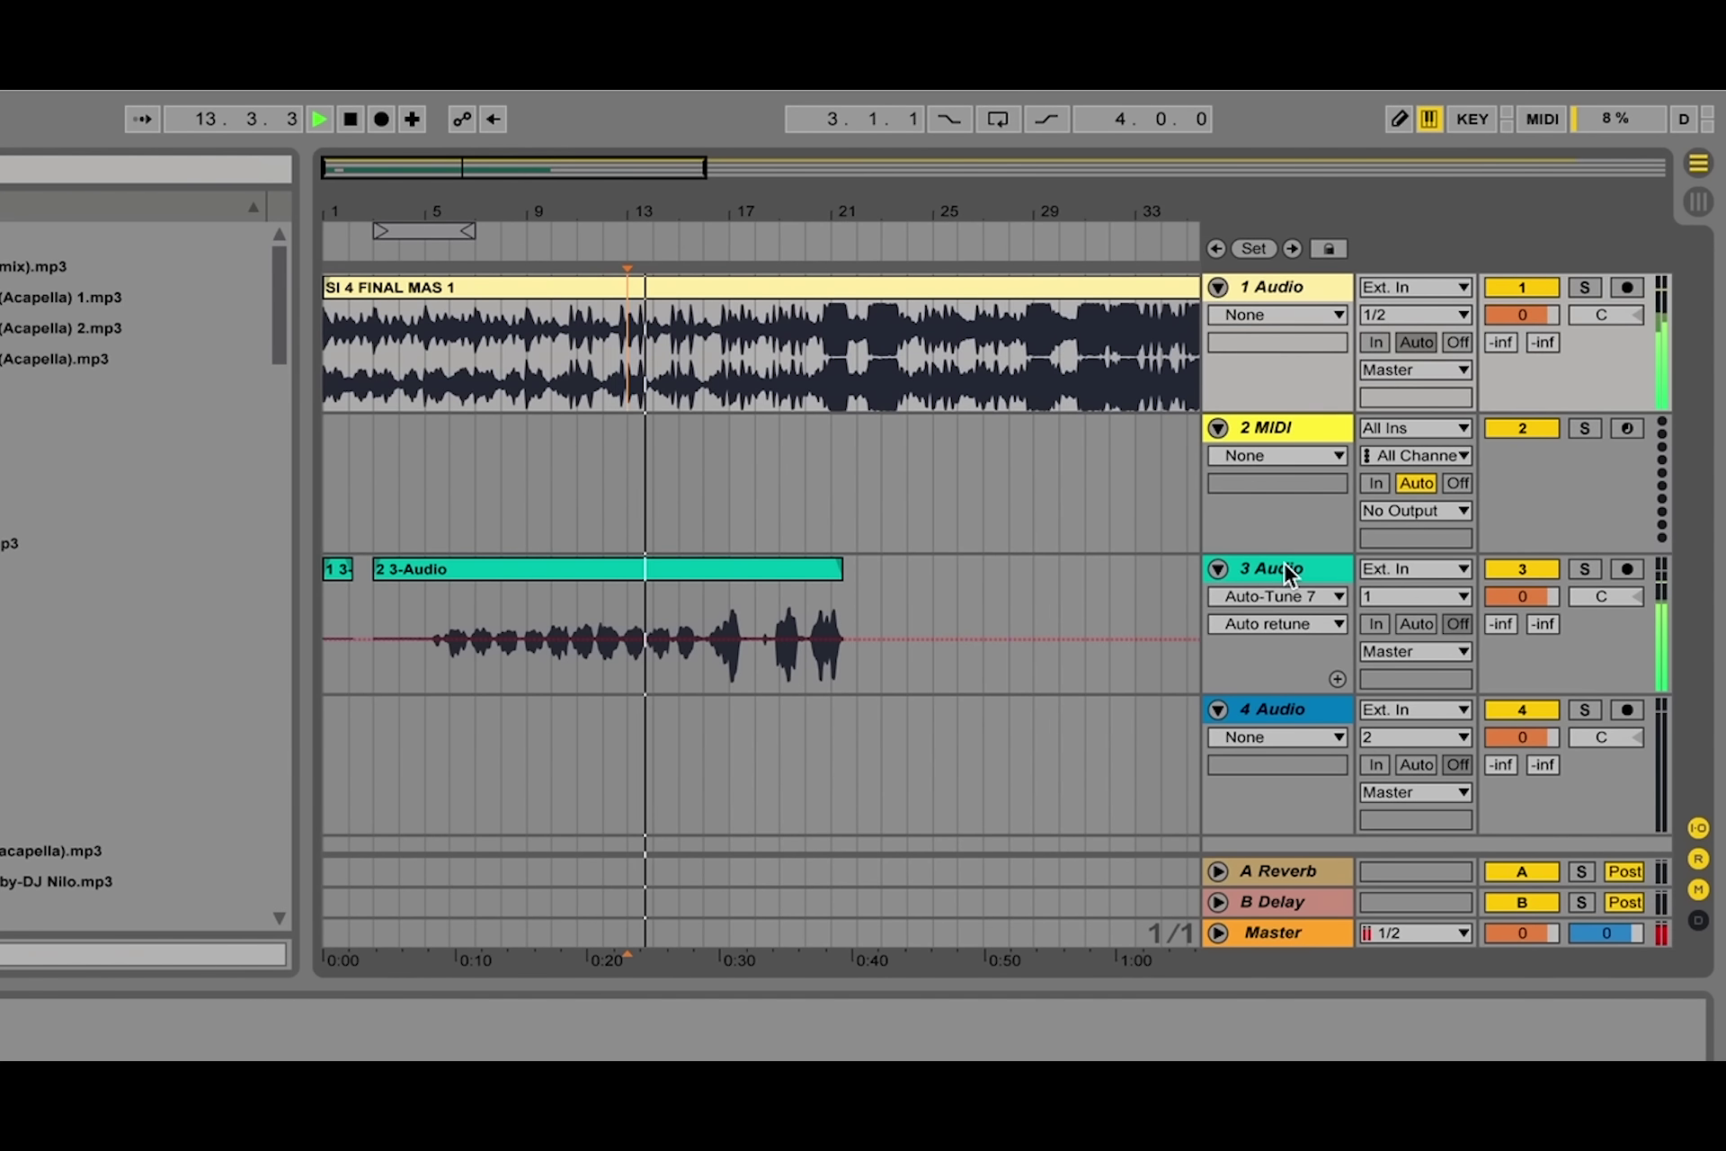
{"action": "left_click", "coordinate": [1281, 569]}
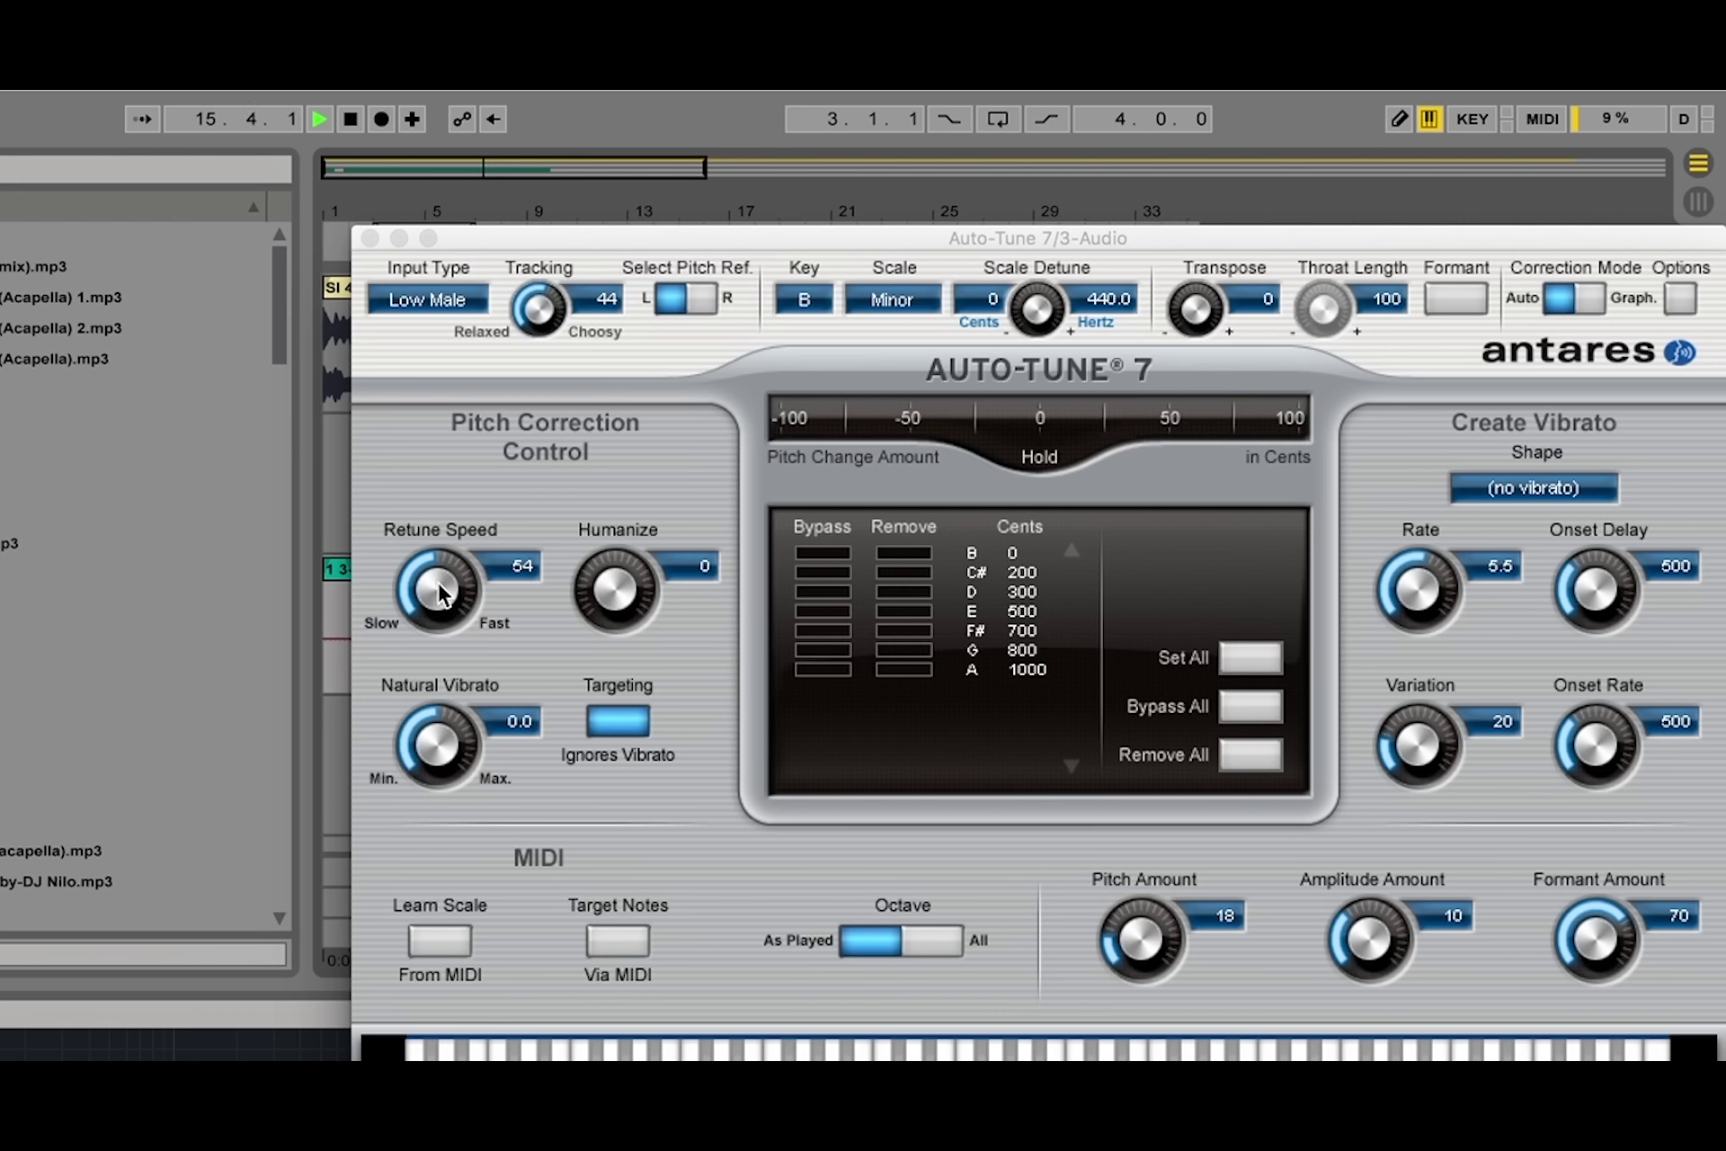
{"action": "left_click_drag", "start_coordinate": [439, 590], "coordinate": [437, 559]}
{"action": "key", "text": "space"}
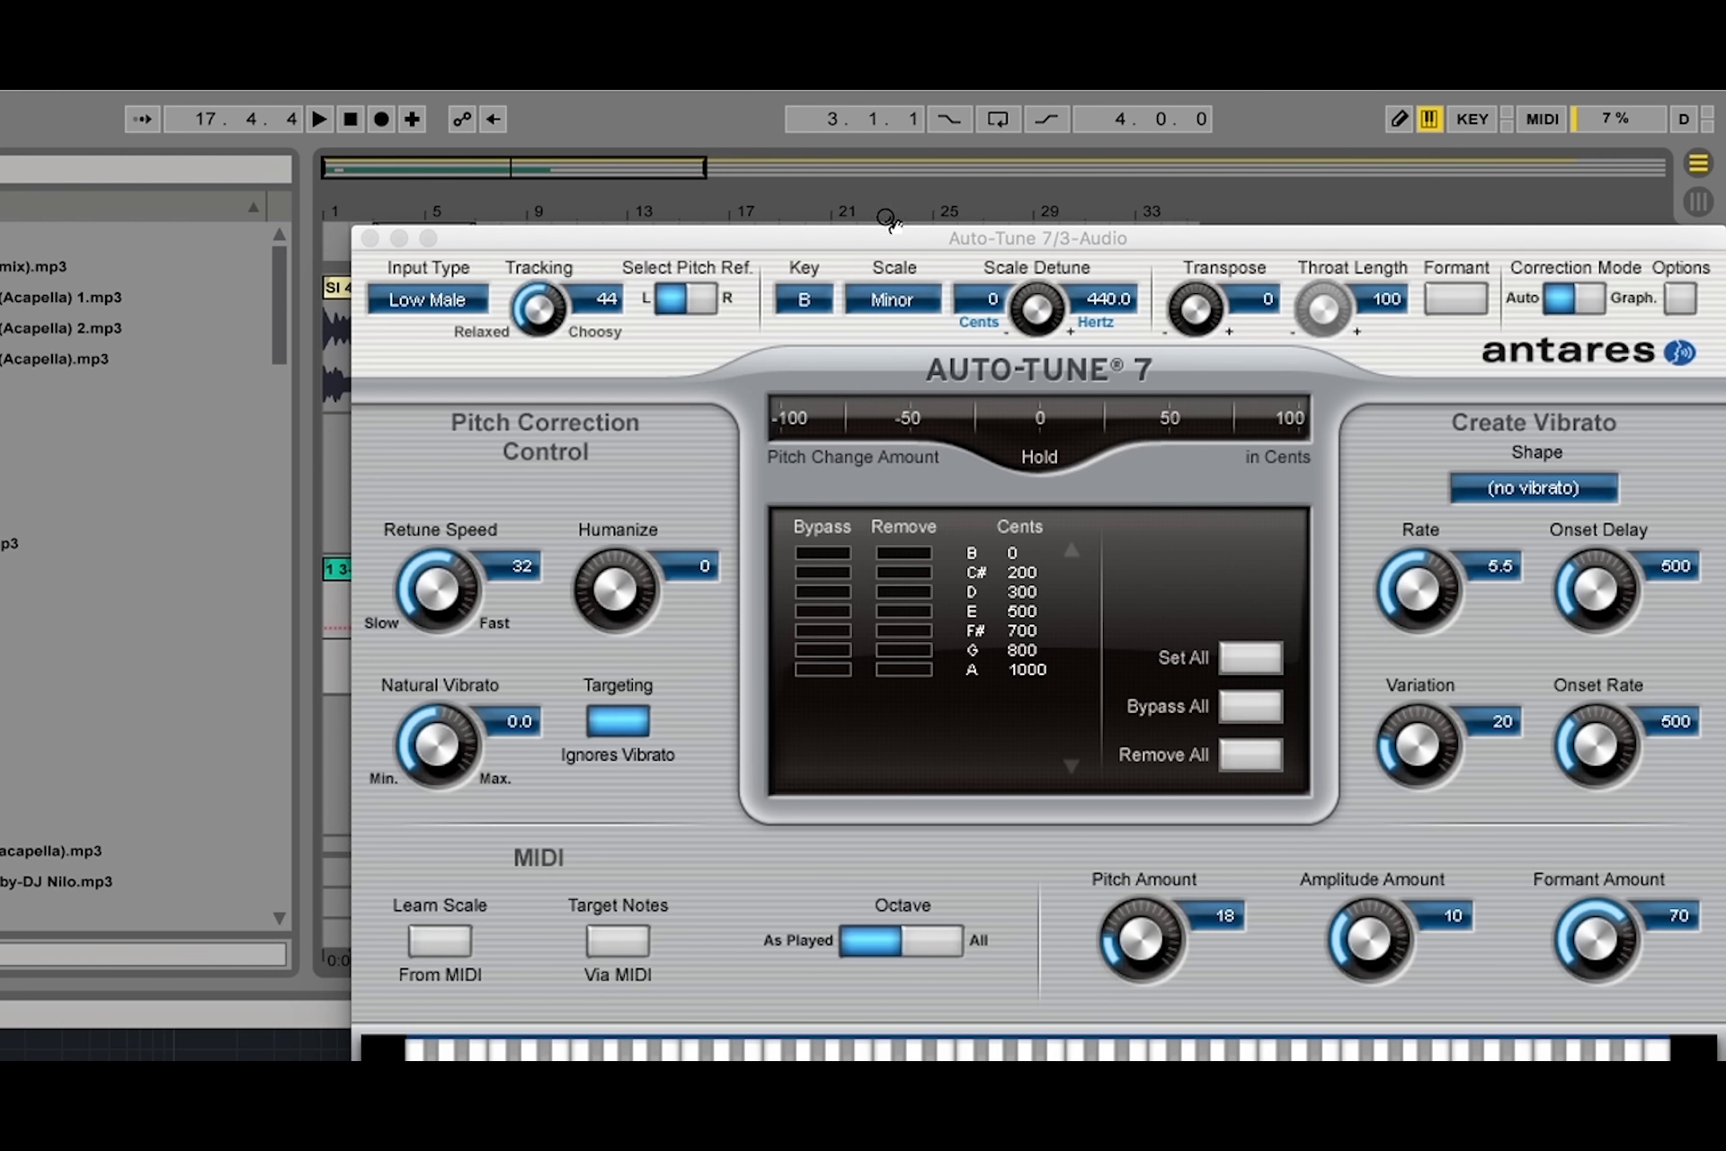
{"action": "left_click_drag", "start_coordinate": [868, 238], "coordinate": [629, 192]}
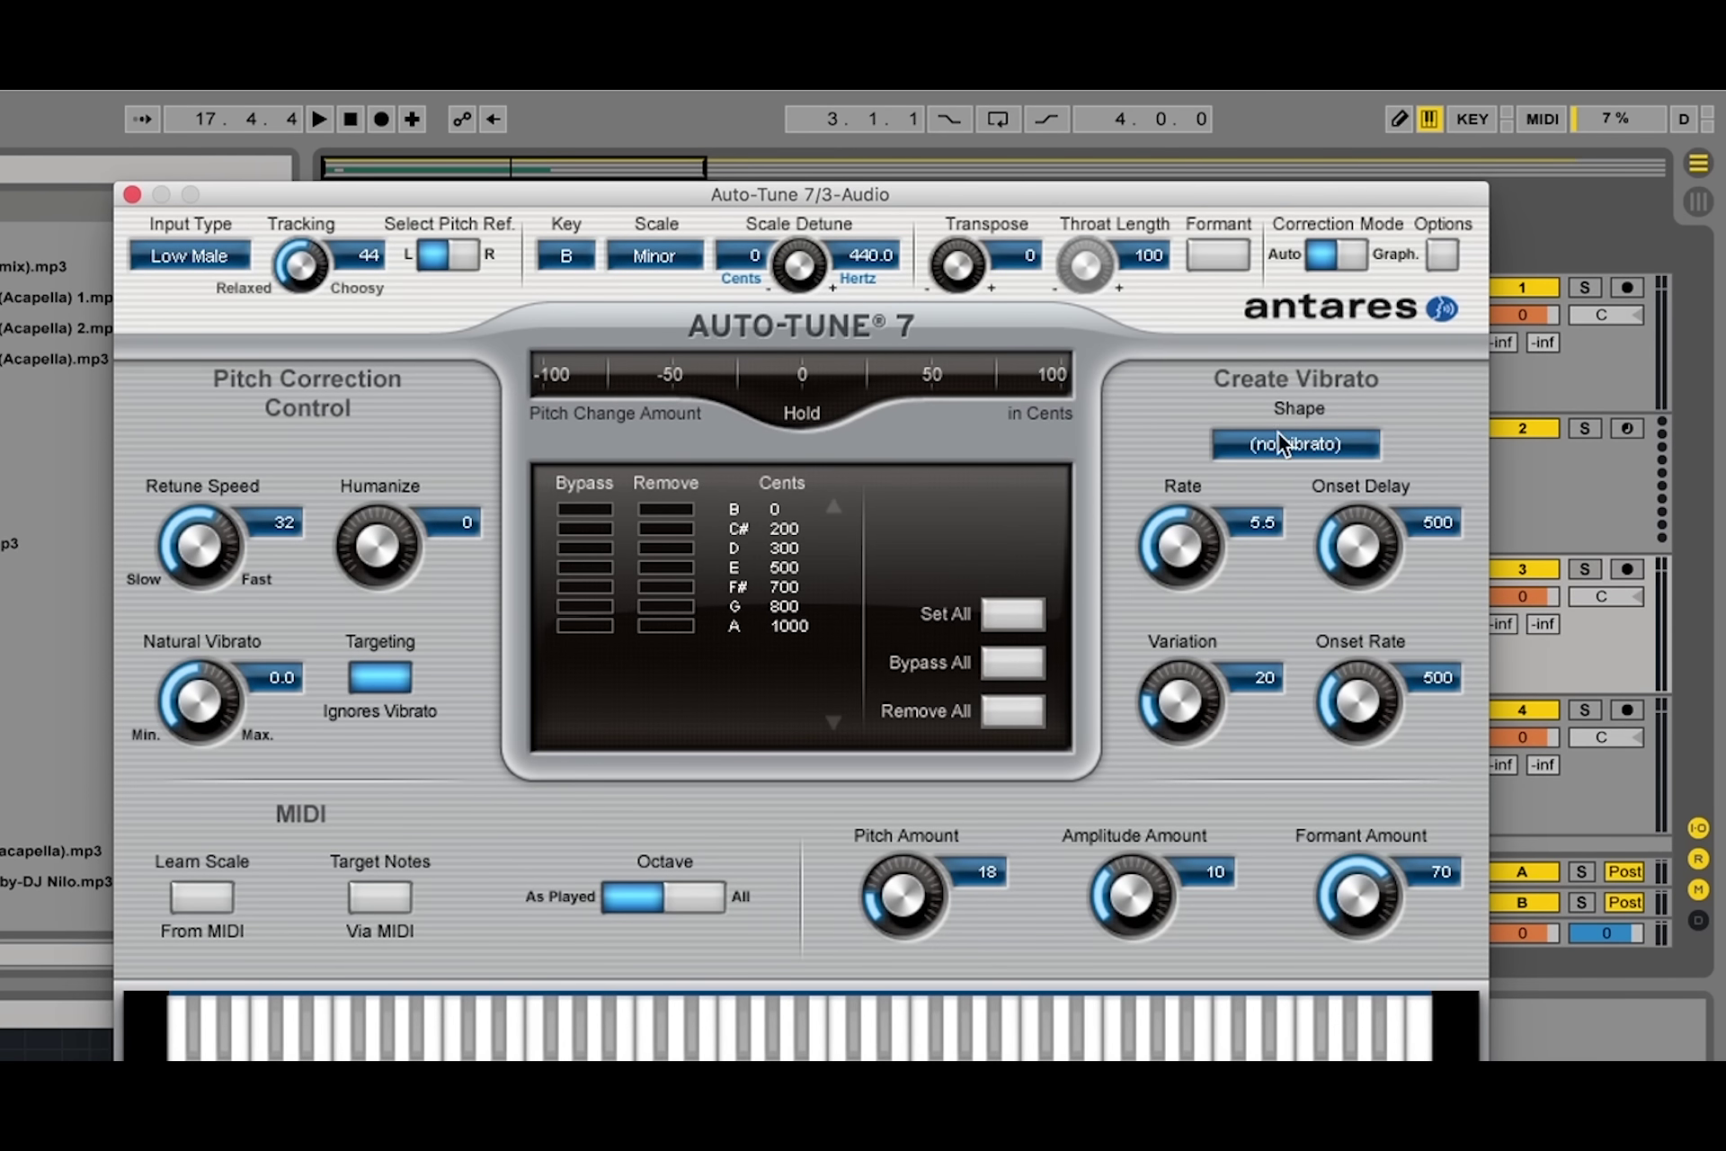